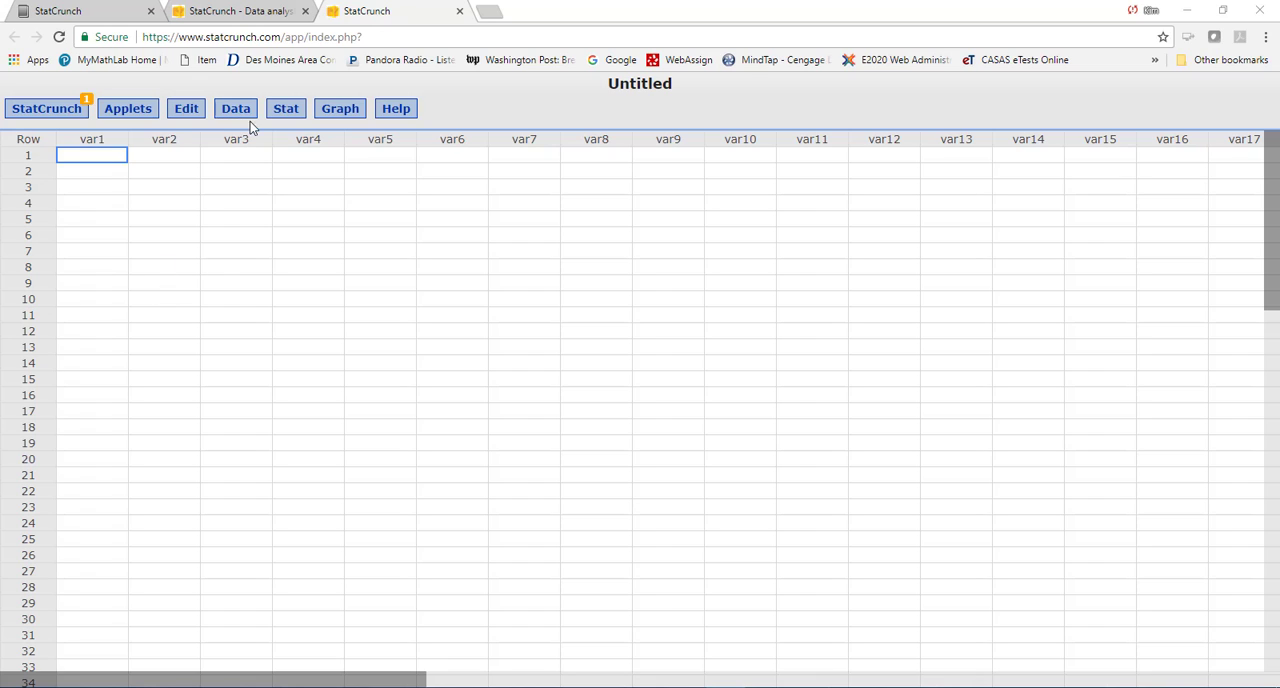
# - Start a one-sample variance analysis from summary data with sample variance 23.04 and sample size 40
pyautogui.click(284, 114)
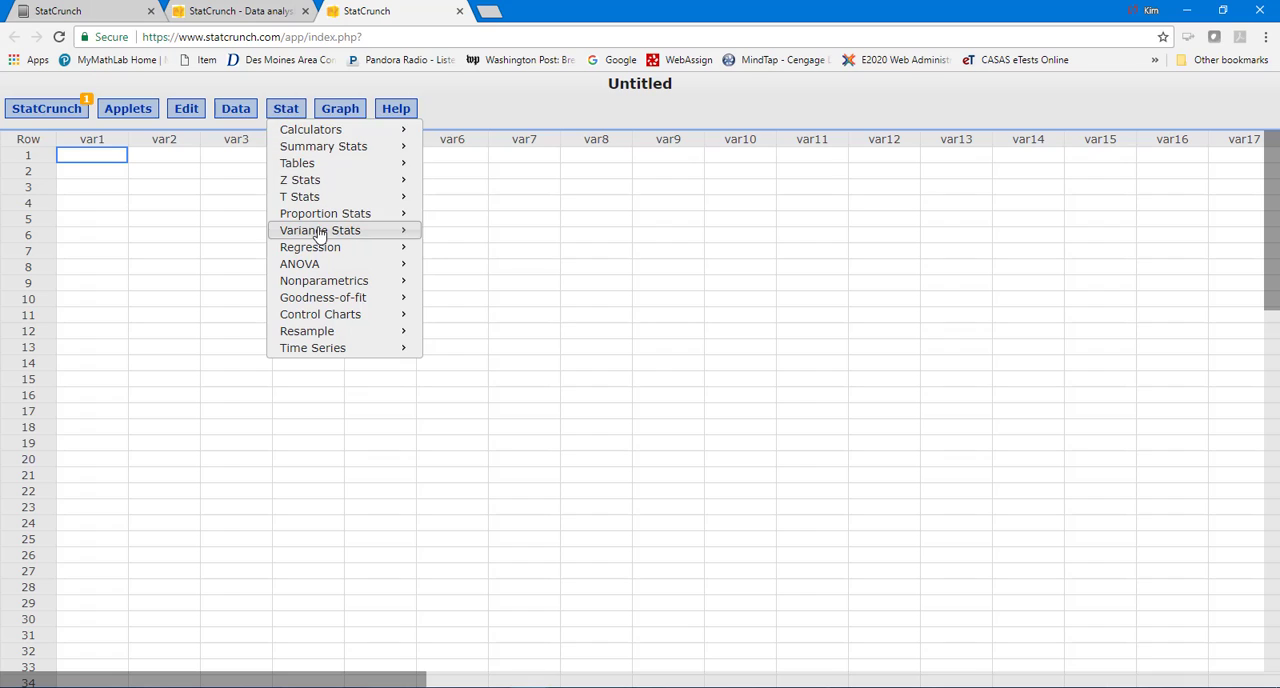
pyautogui.moveTo(320, 231)
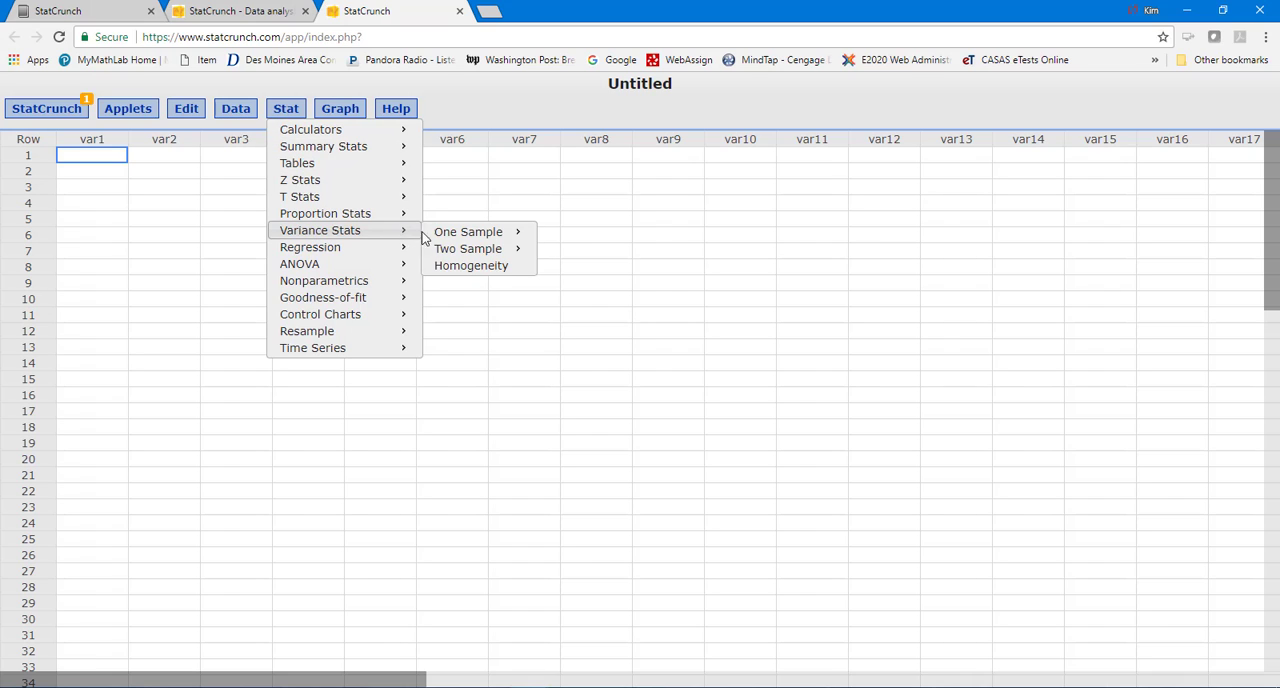
pyautogui.moveTo(468, 232)
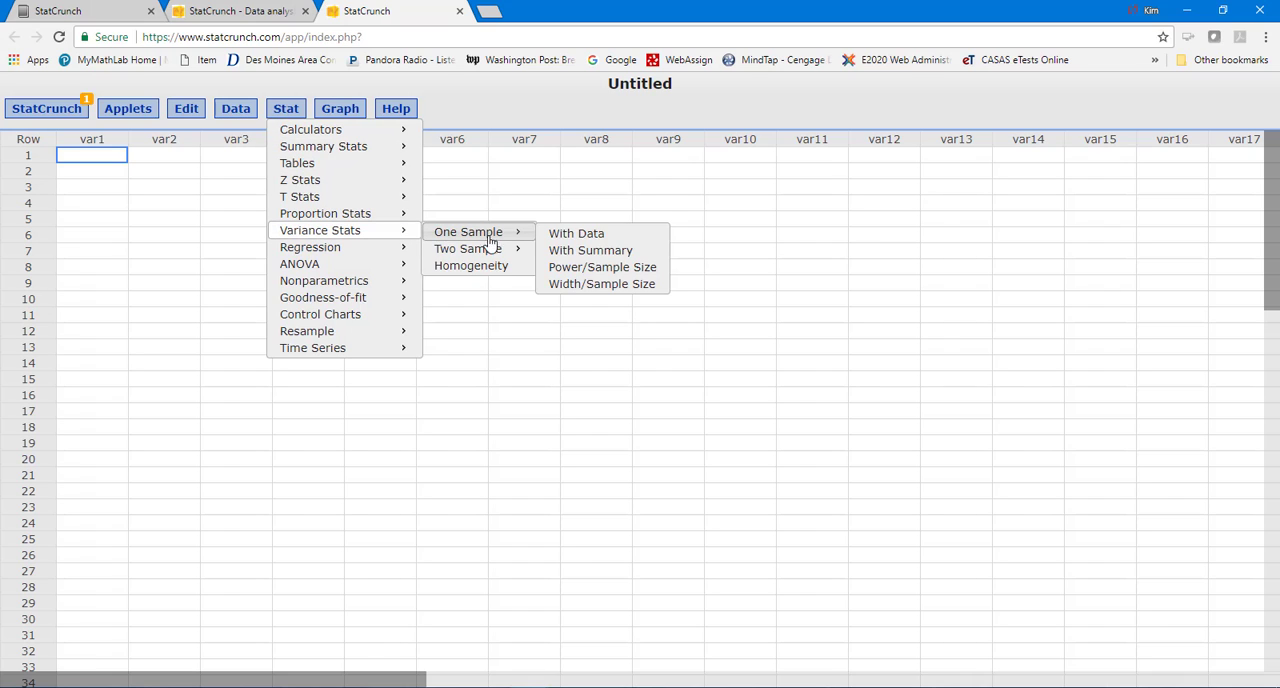
pyautogui.click(575, 253)
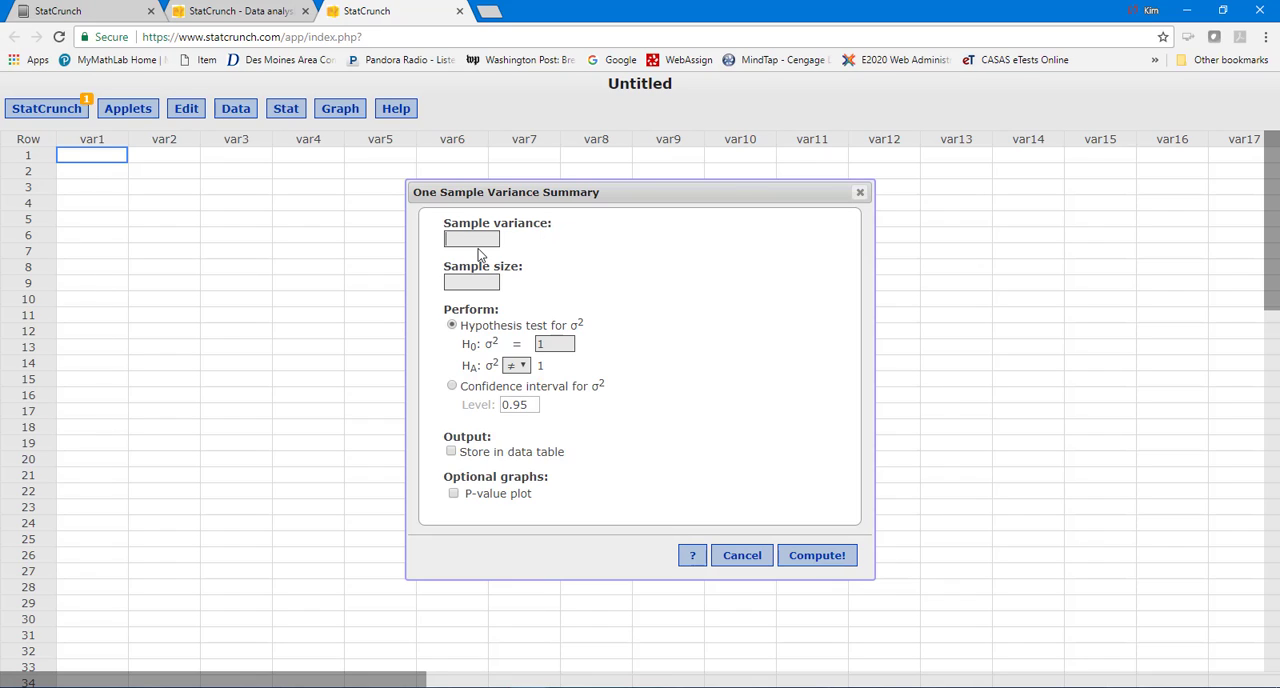
pyautogui.write('23.04')
pyautogui.write('40')
# - Compute a confidence interval for σ² at level 0.90 and move the results window over the first data columns
pyautogui.click(452, 388)
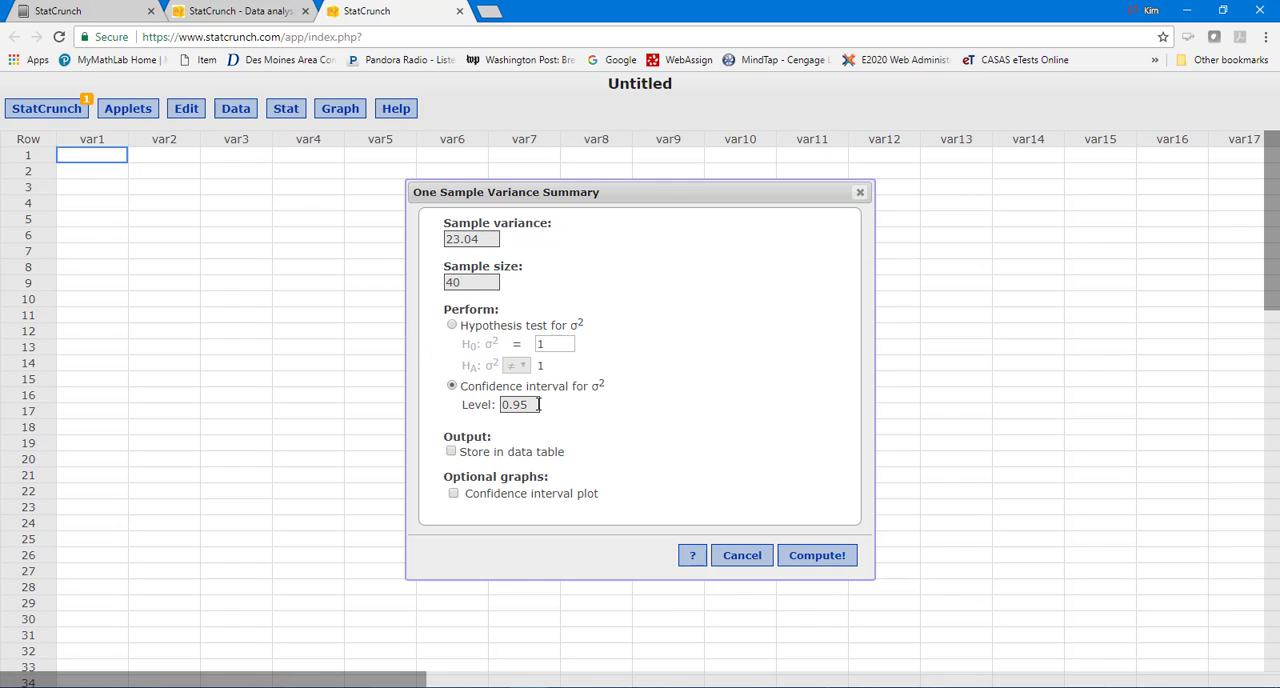
pyautogui.moveTo(539, 404); pyautogui.dragTo(521, 405)
pyautogui.write('0')
pyautogui.click(816, 555)
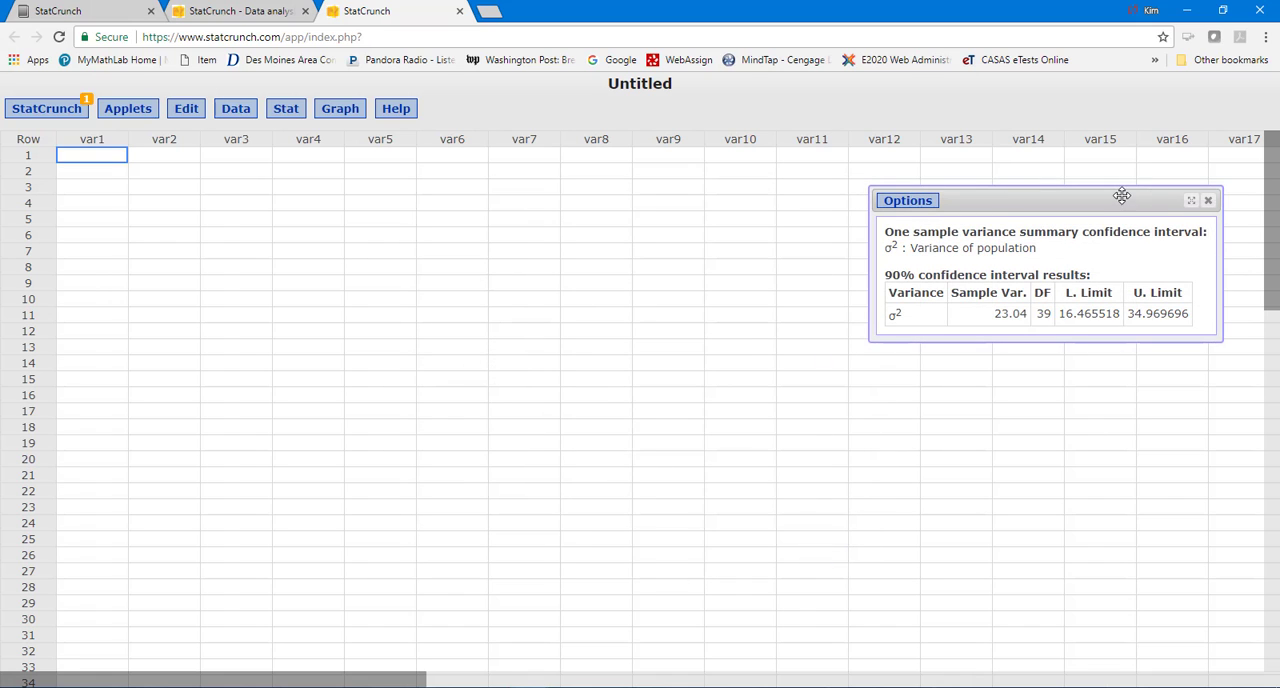
pyautogui.moveTo(1053, 201); pyautogui.dragTo(366, 177)
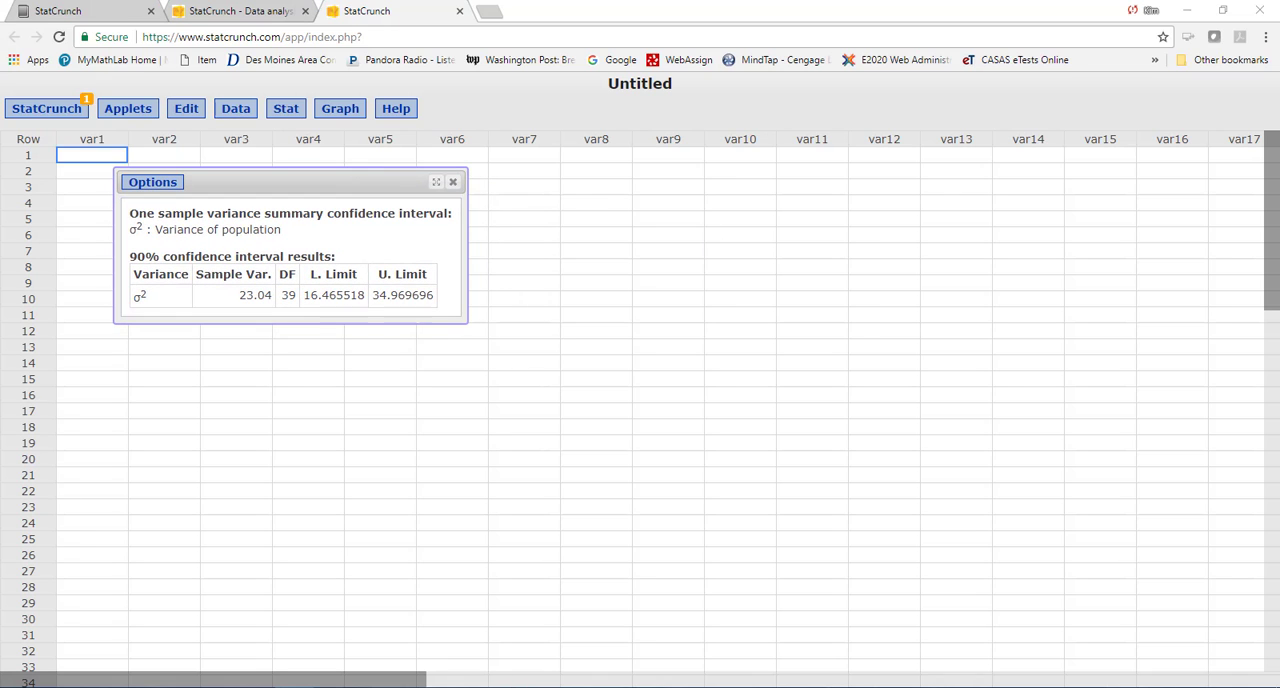
# - Switch to the Word document beside the results, clear the existing equation and enter 16.466 in it
pyautogui.moveTo(1279, 196); pyautogui.dragTo(913, 189)
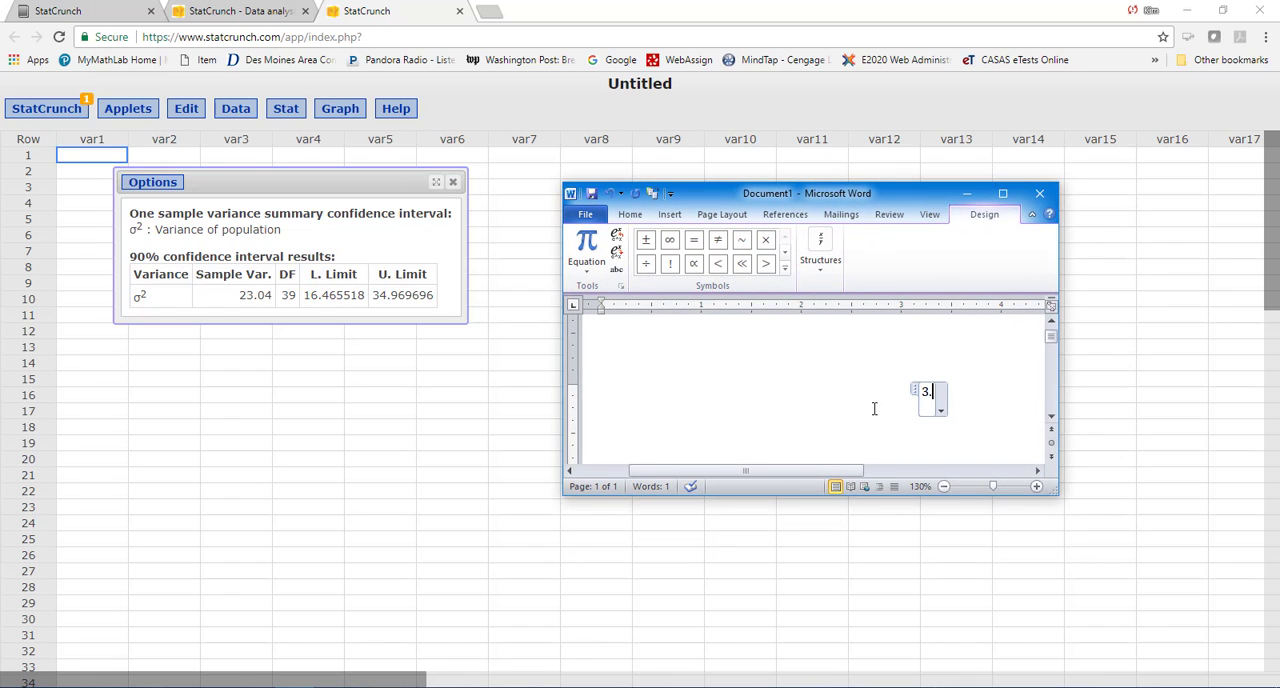
pyautogui.press('BackSpace')
pyautogui.press('BackSpace')
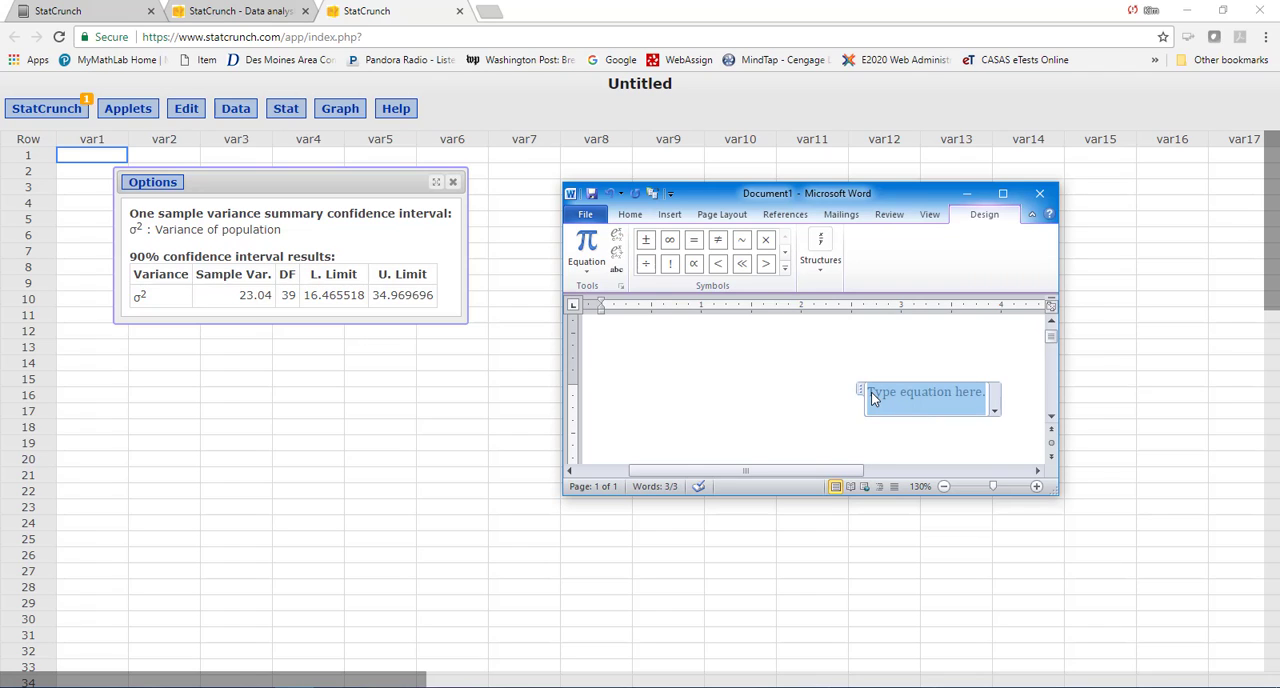
pyautogui.rightClick(872, 398)
pyautogui.press('Escape')
pyautogui.write('16')
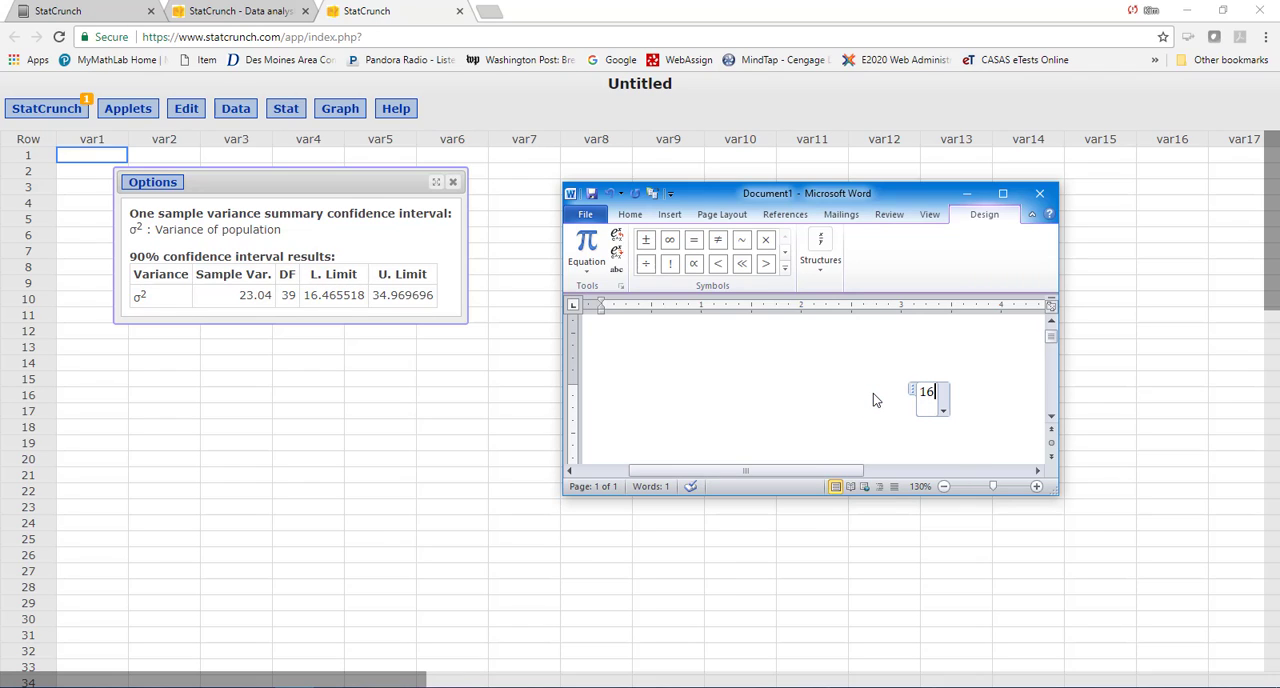
pyautogui.write('.466')
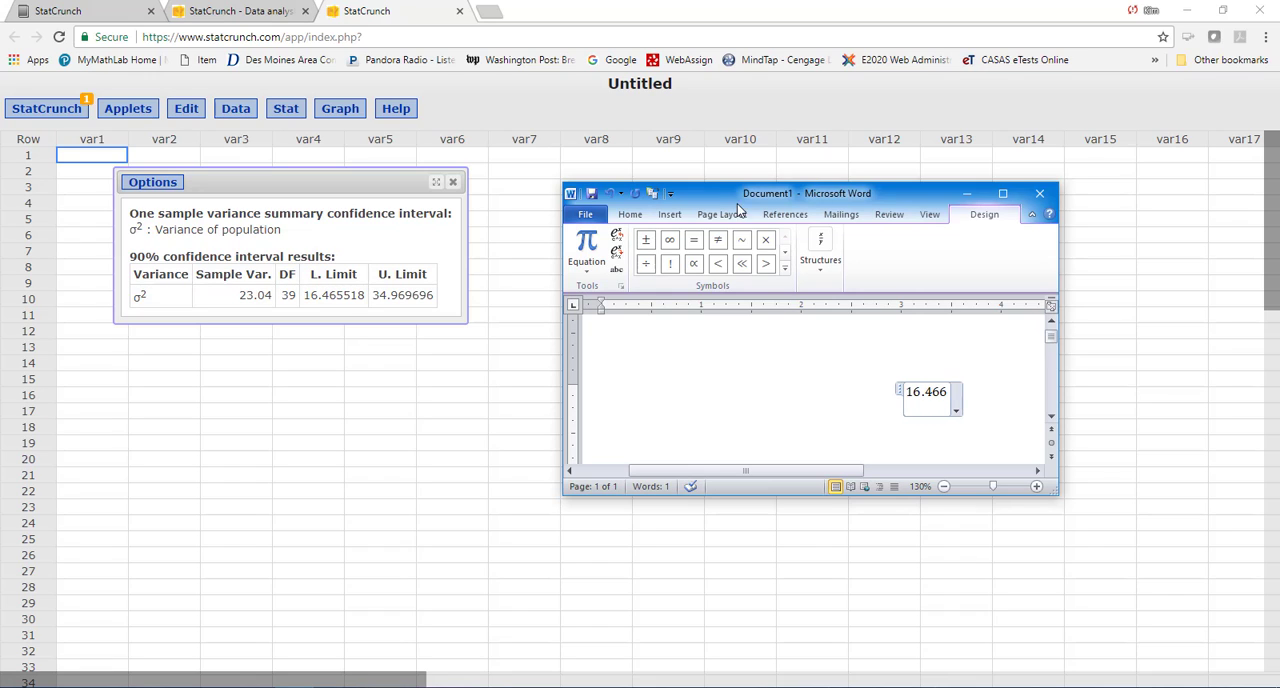
# - Append a less-than sign and the Greek letter σ after 16.466 in the equation
pyautogui.click(719, 266)
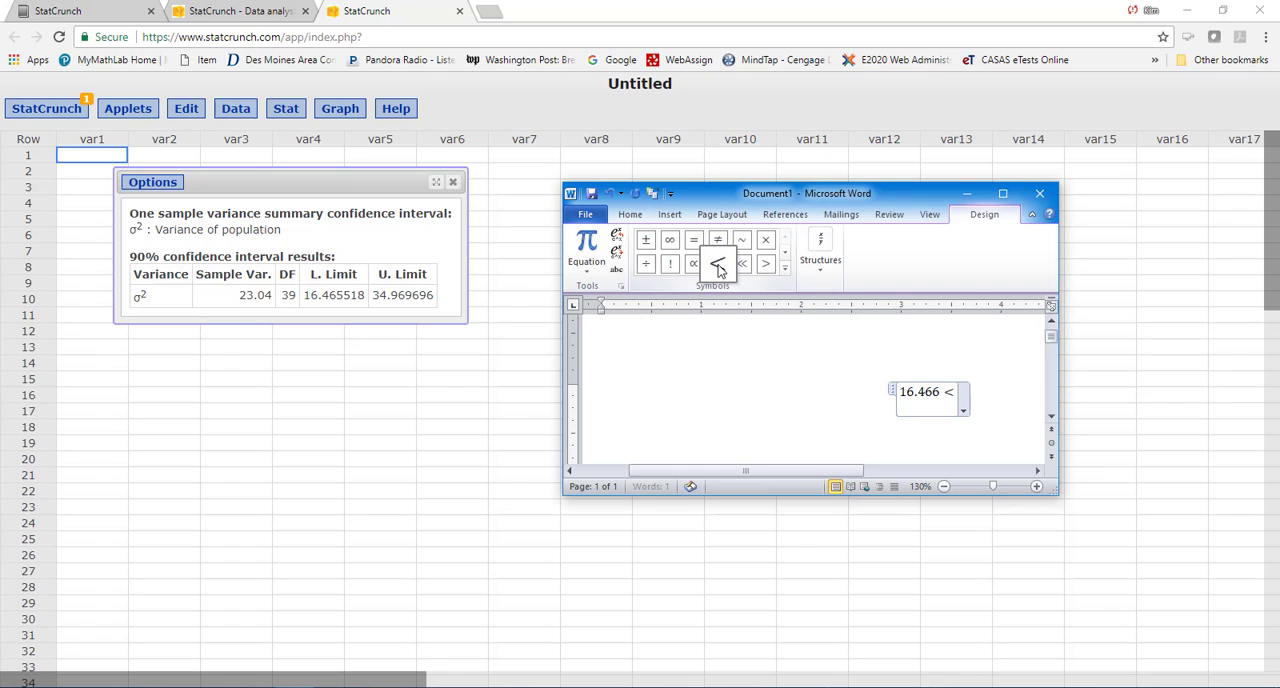
pyautogui.click(786, 270)
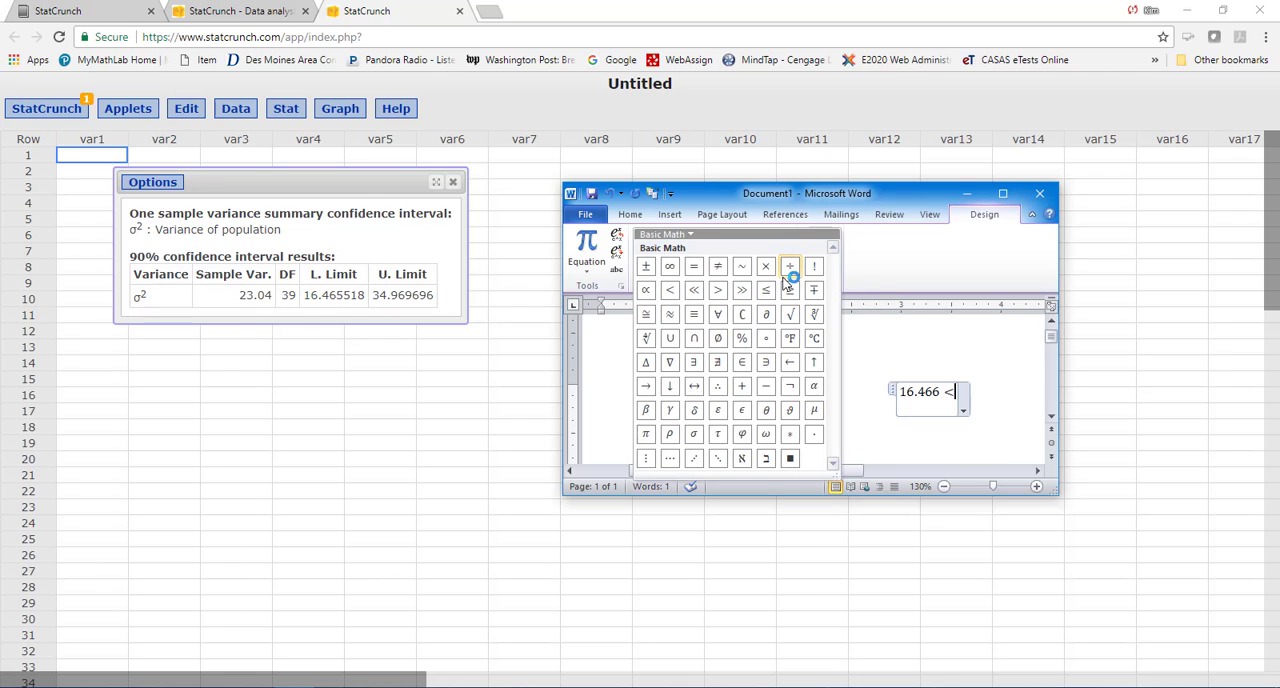
pyautogui.click(694, 438)
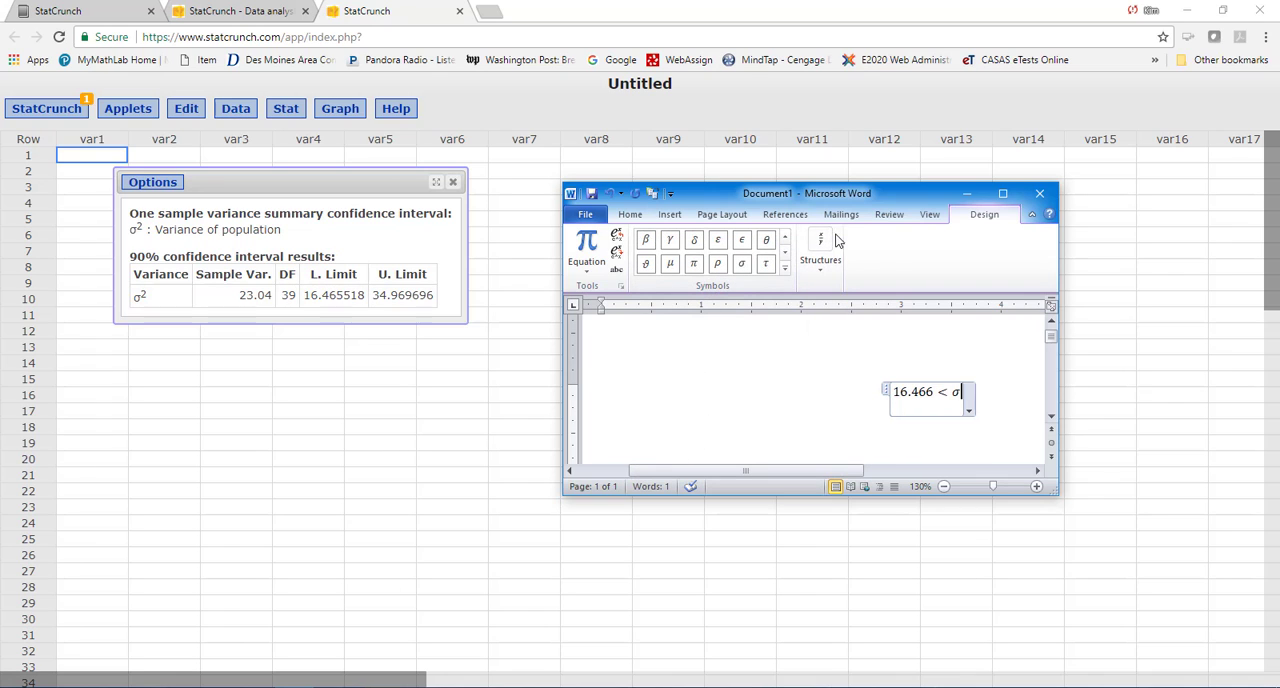
# - Add a superscript 2 to the σ in the equation
pyautogui.click(616, 241)
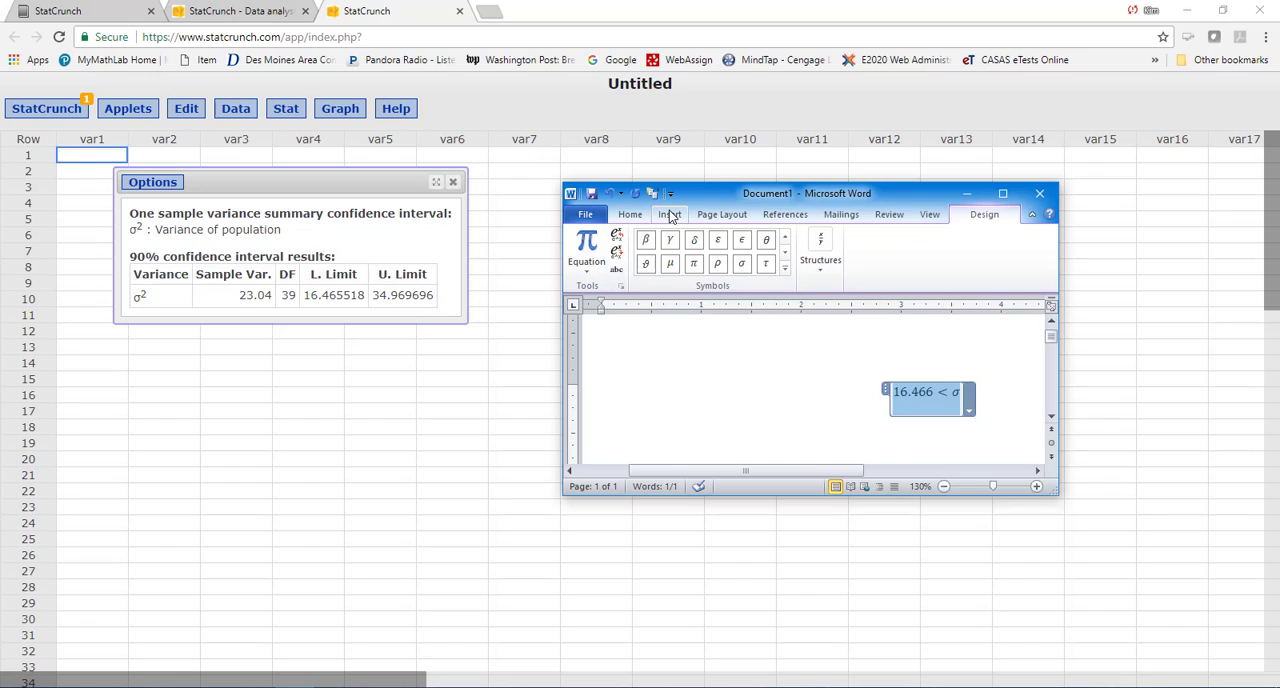
pyautogui.click(824, 272)
pyautogui.click(854, 316)
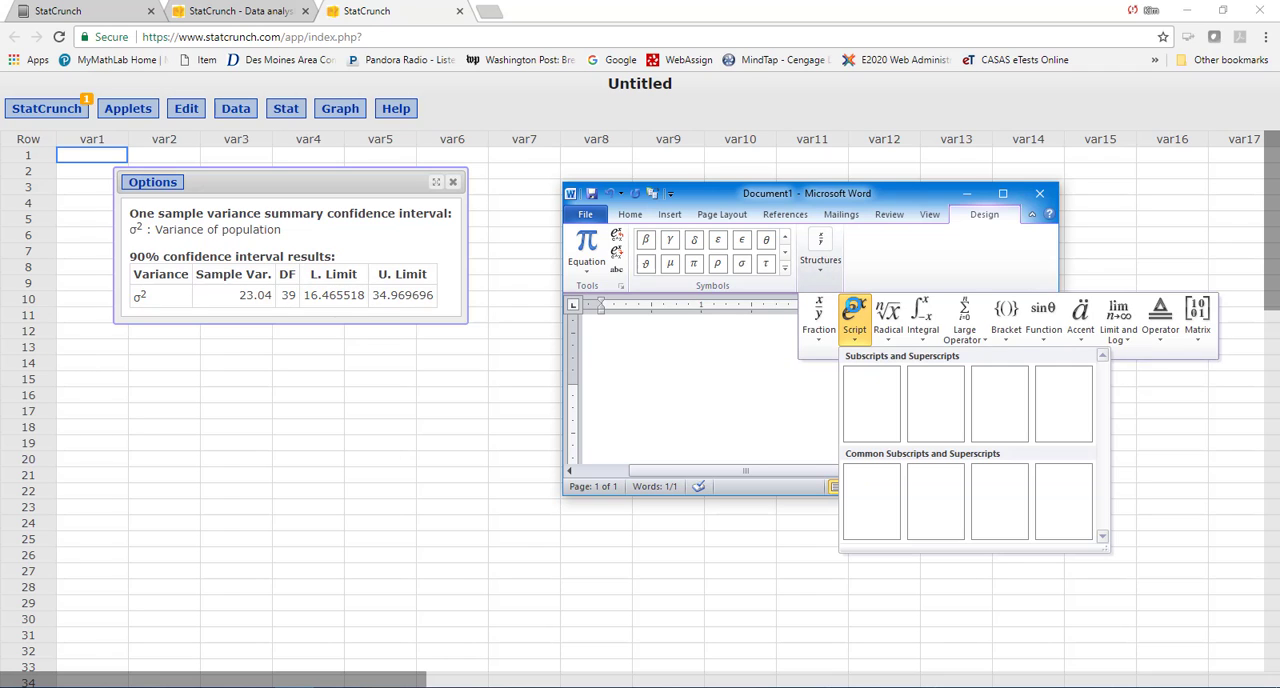
pyautogui.click(871, 403)
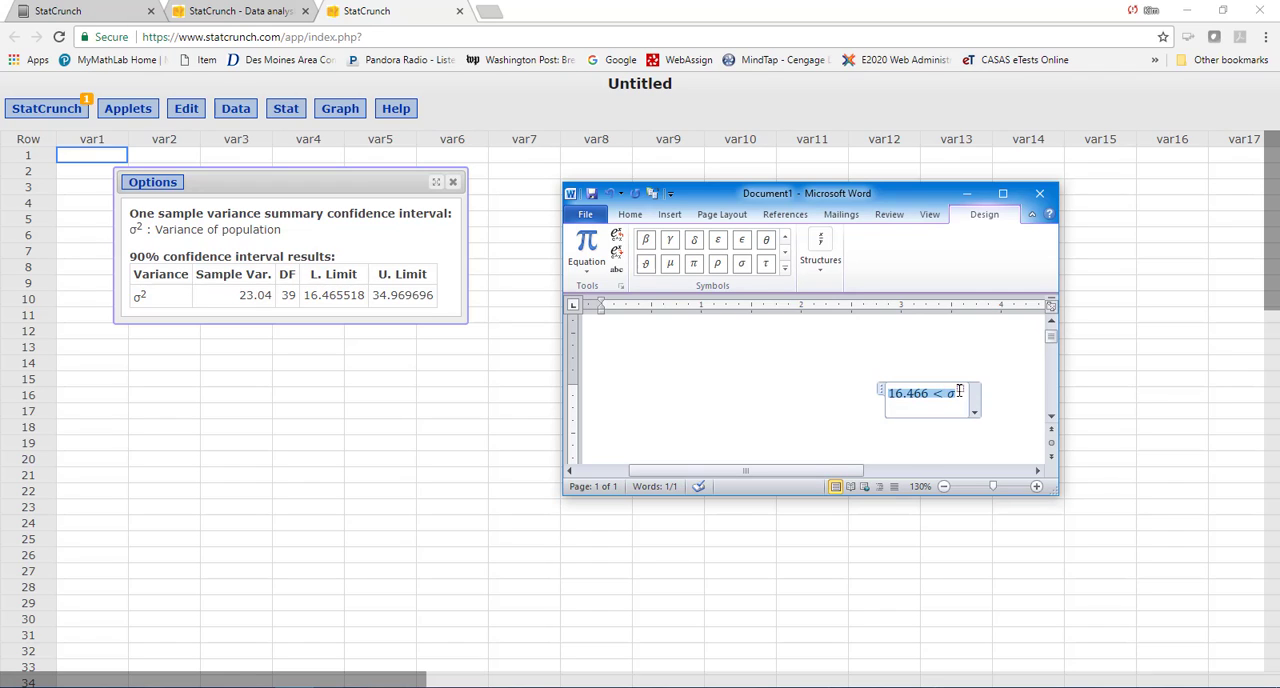
pyautogui.click(960, 390)
pyautogui.write('2')
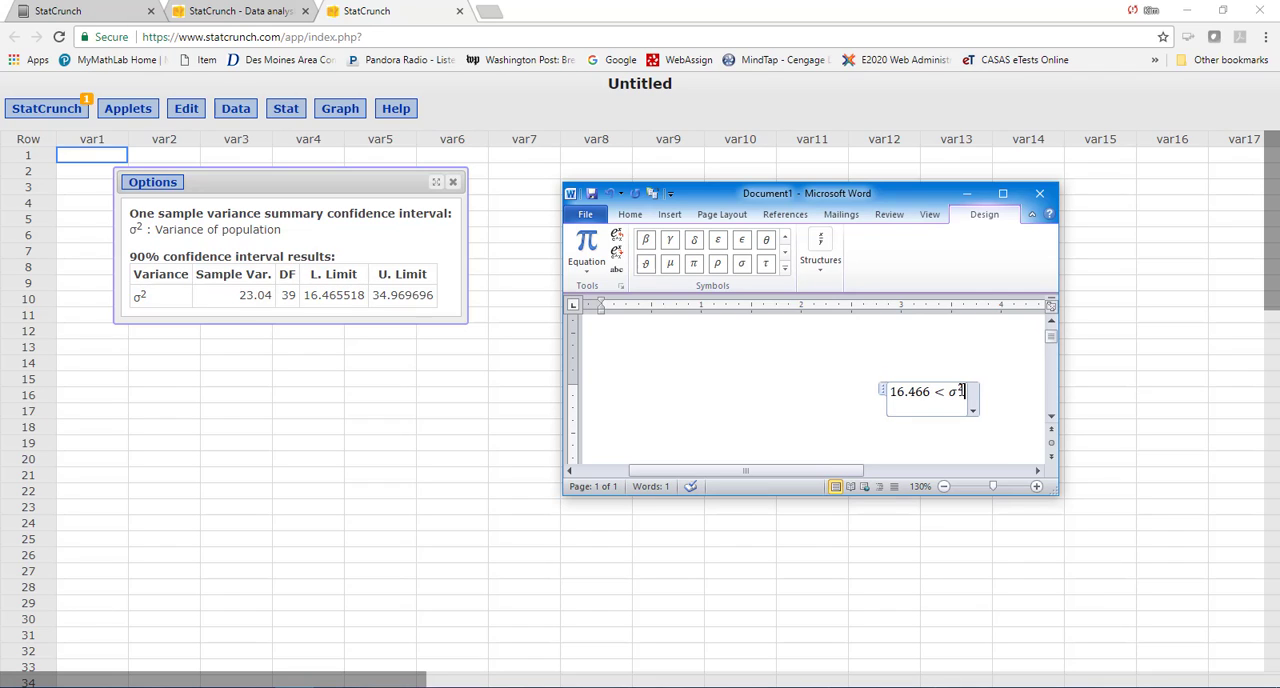
# - Complete the equation with a less-than sign and the upper limit 34.970, and begin a new line below it
pyautogui.click(785, 239)
pyautogui.click(785, 239)
pyautogui.click(785, 239)
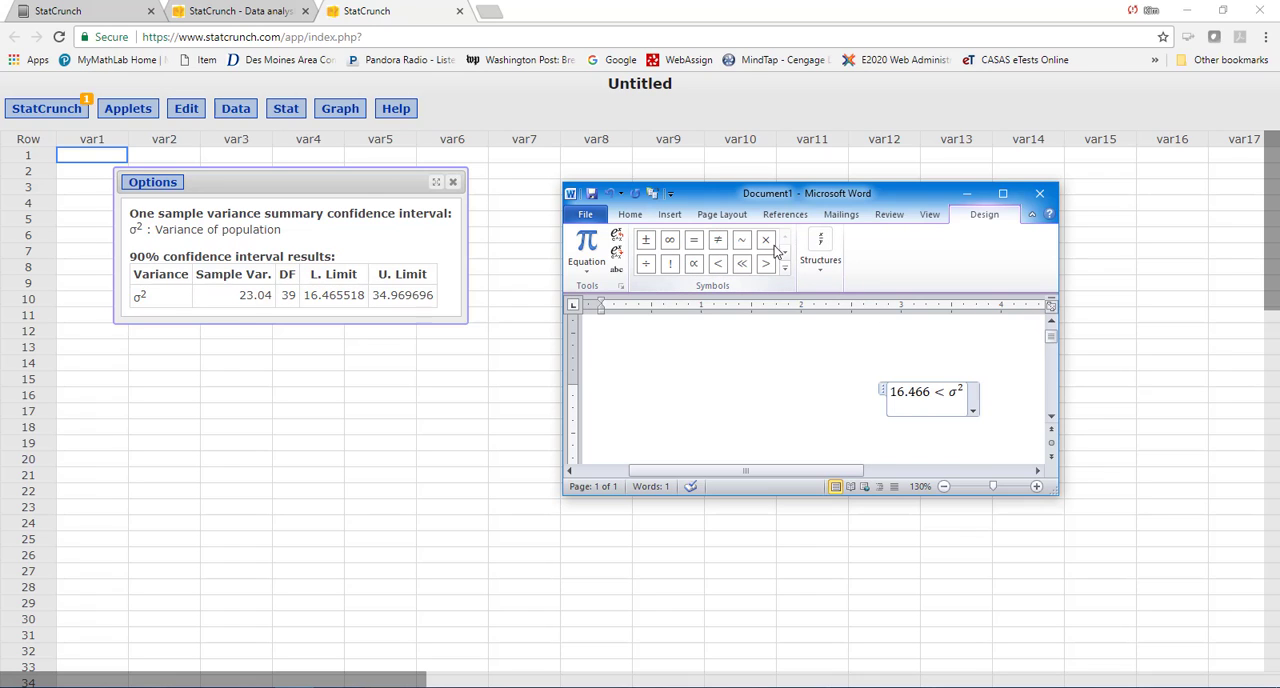
pyautogui.click(718, 263)
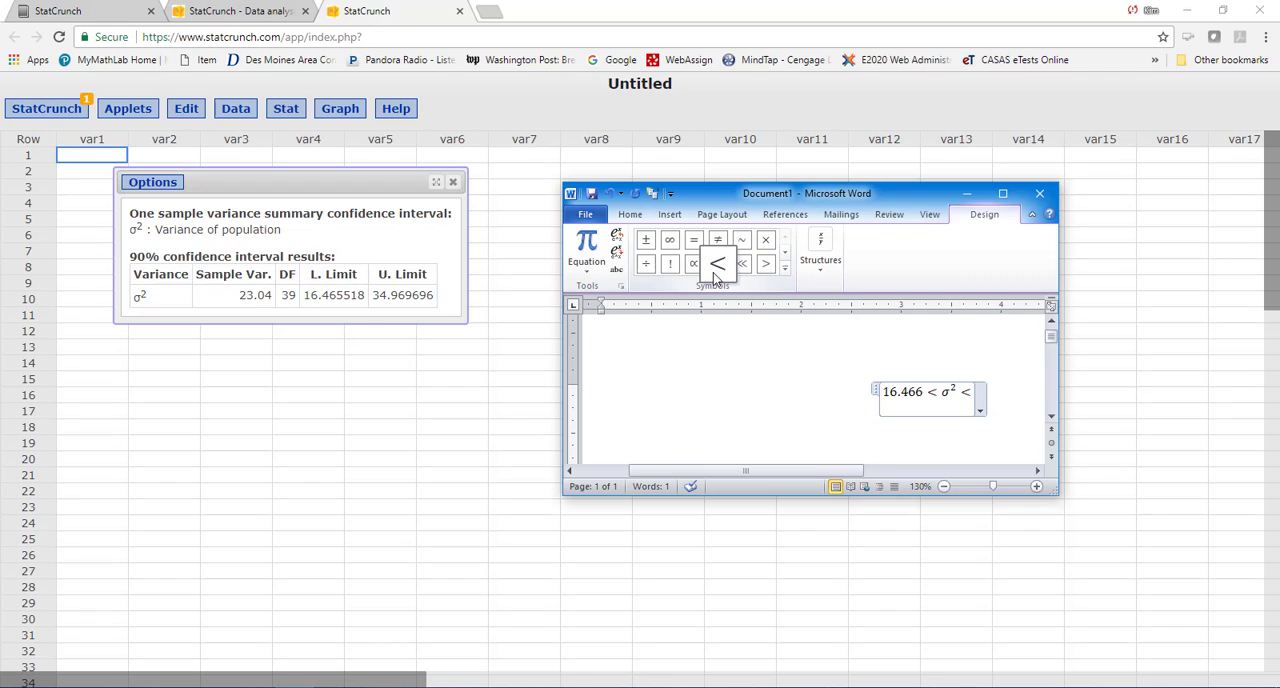
pyautogui.write('34.')
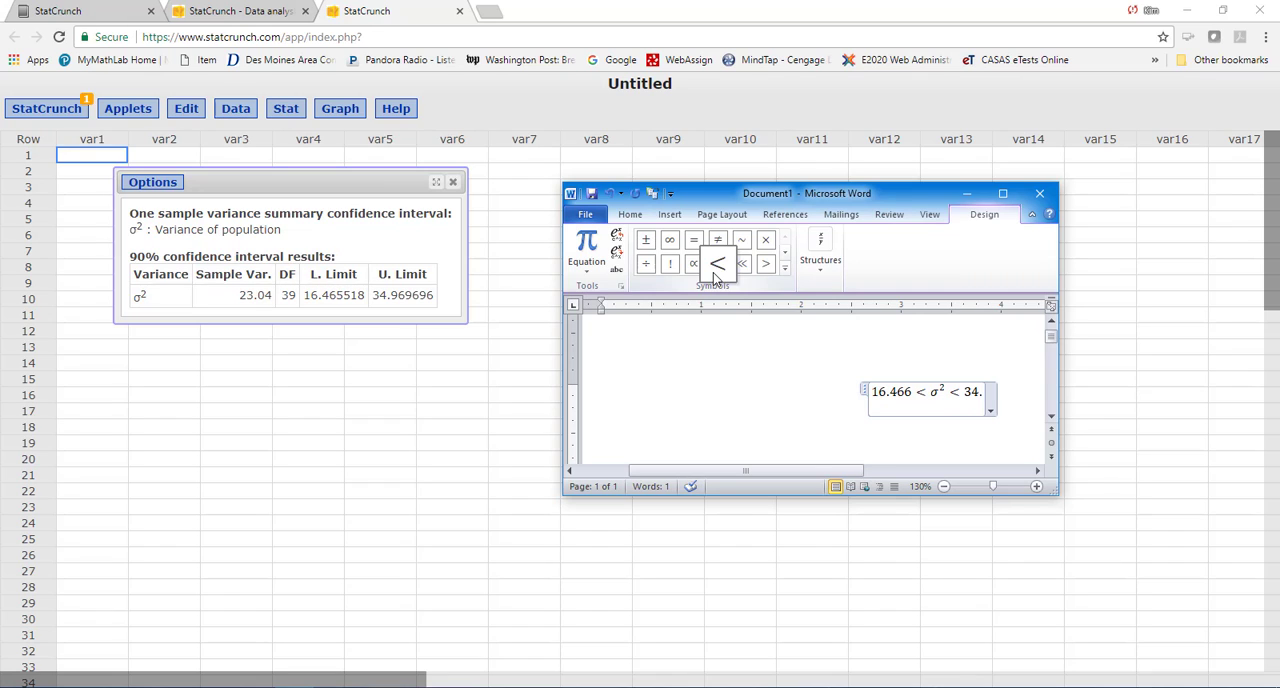
pyautogui.write('970')
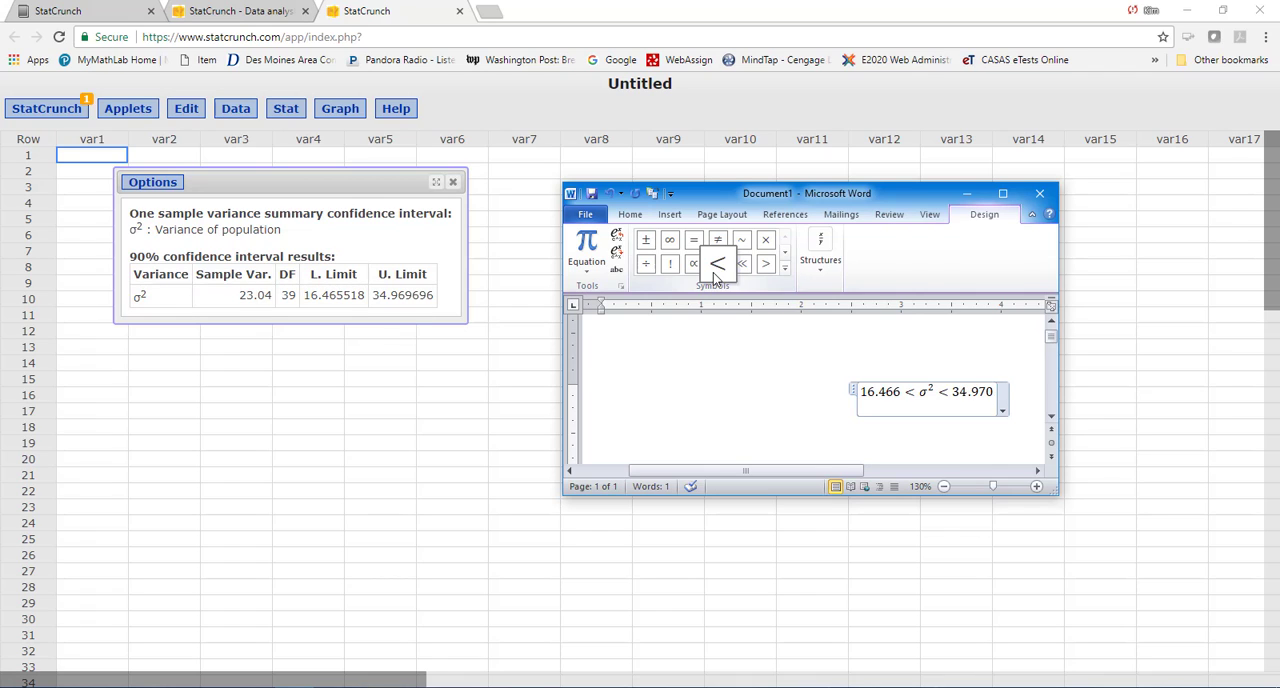
pyautogui.press('Return')
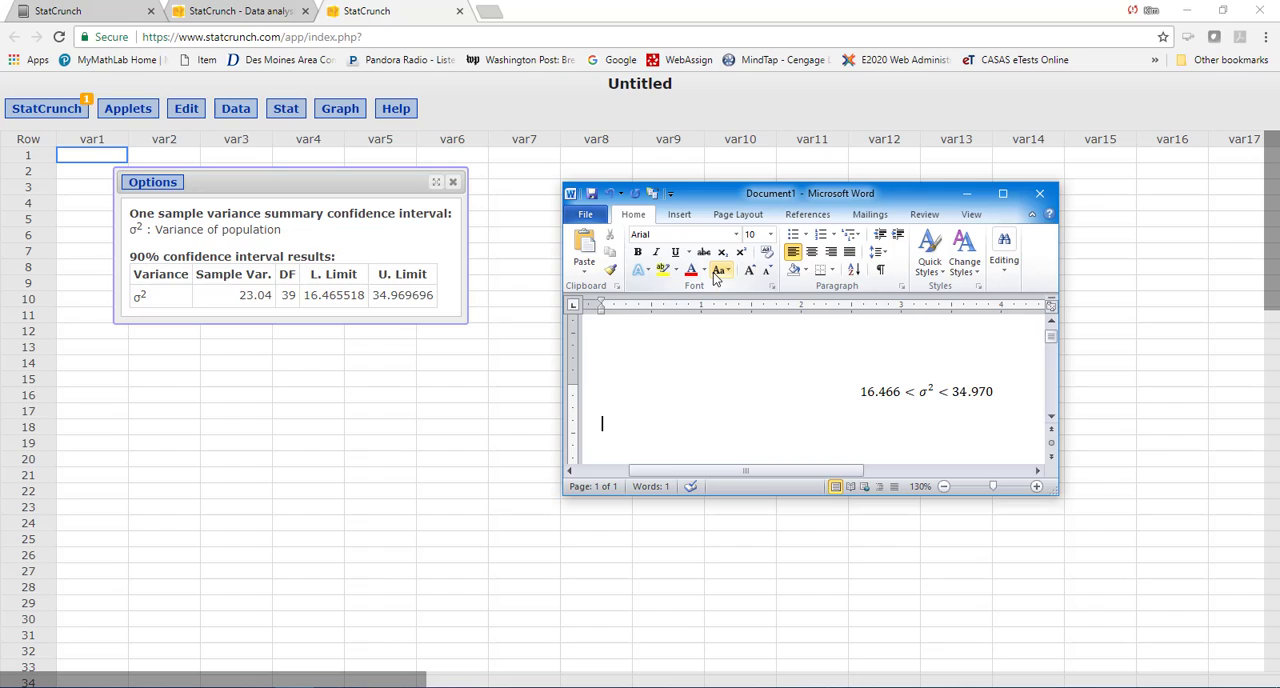
# - Insert a second equation on the new line and enter 4.1 followed by a less-than sign
pyautogui.click(1006, 268)
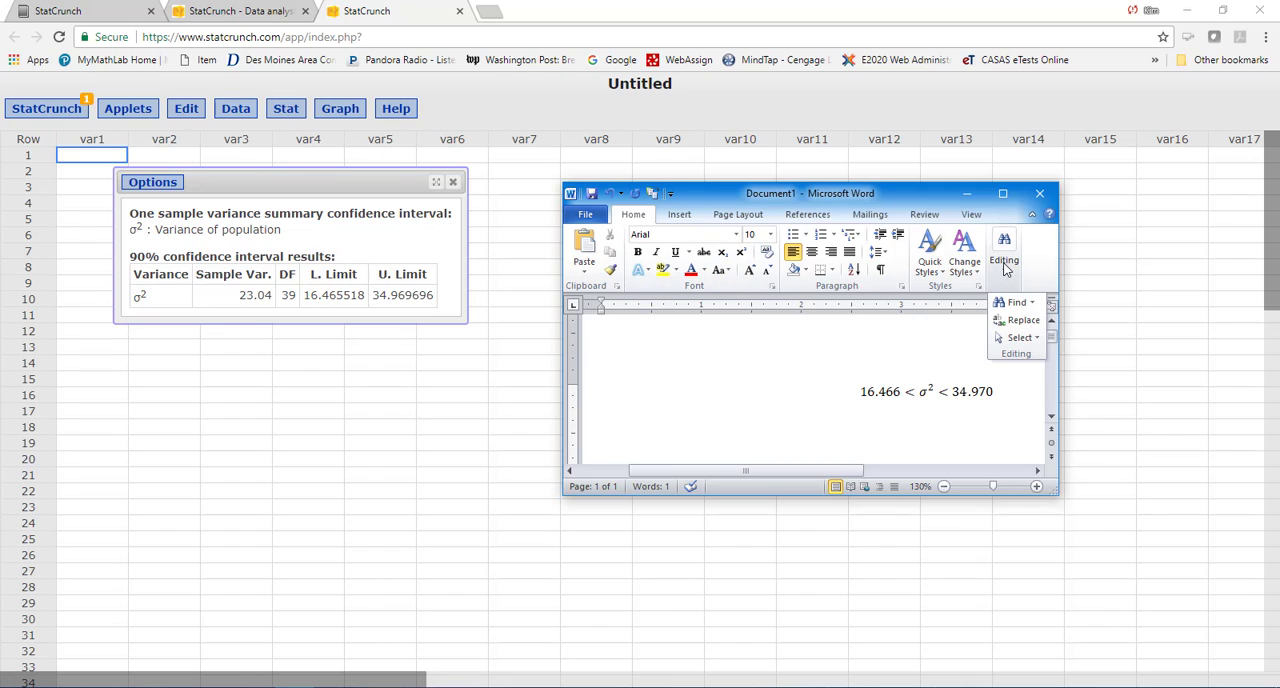
pyautogui.click(680, 215)
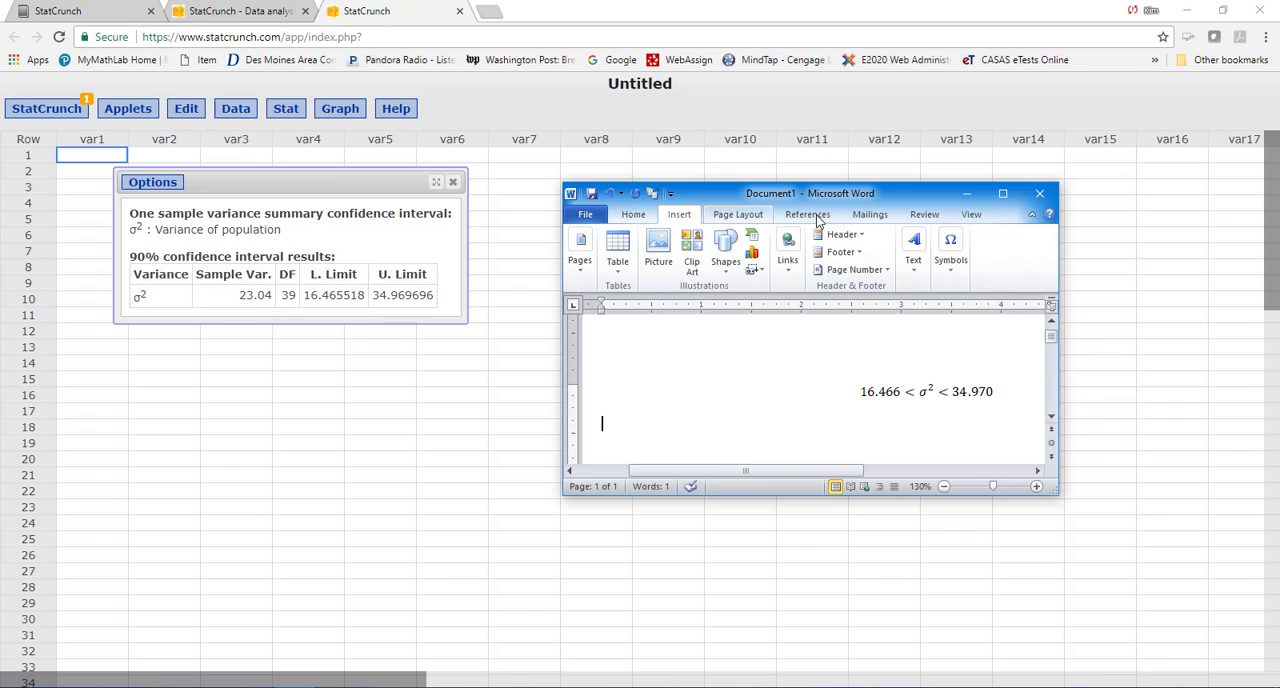
pyautogui.click(953, 252)
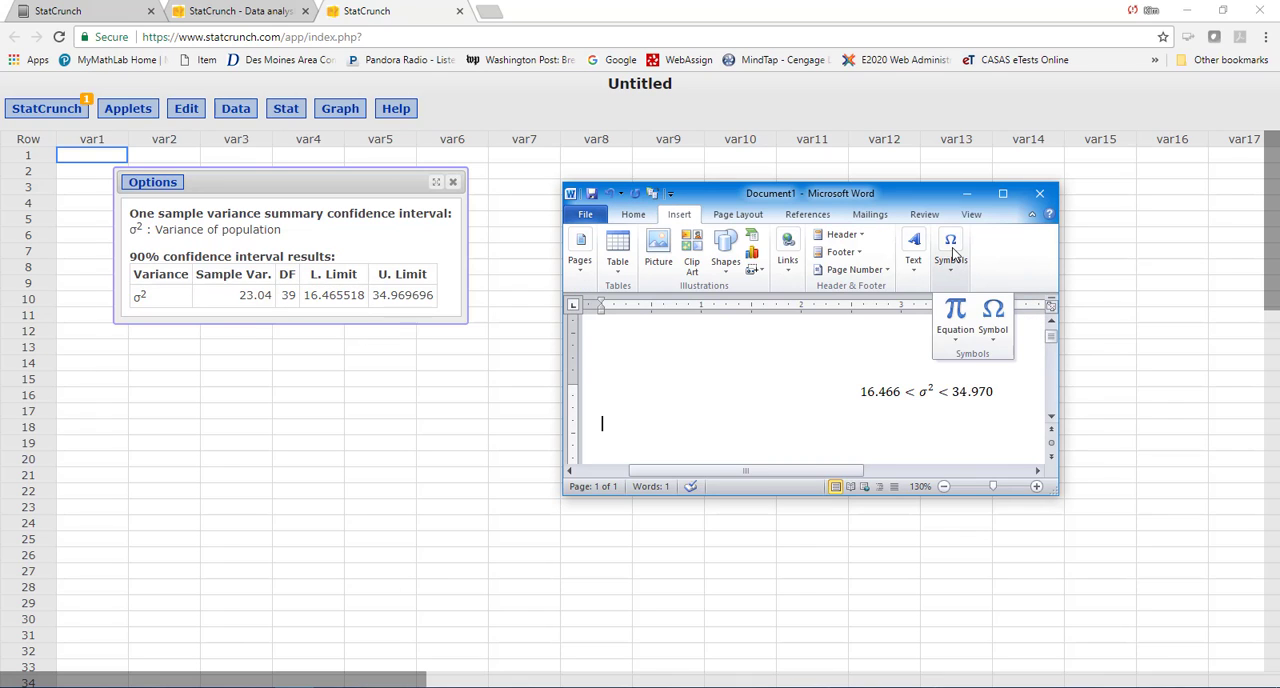
pyautogui.click(955, 312)
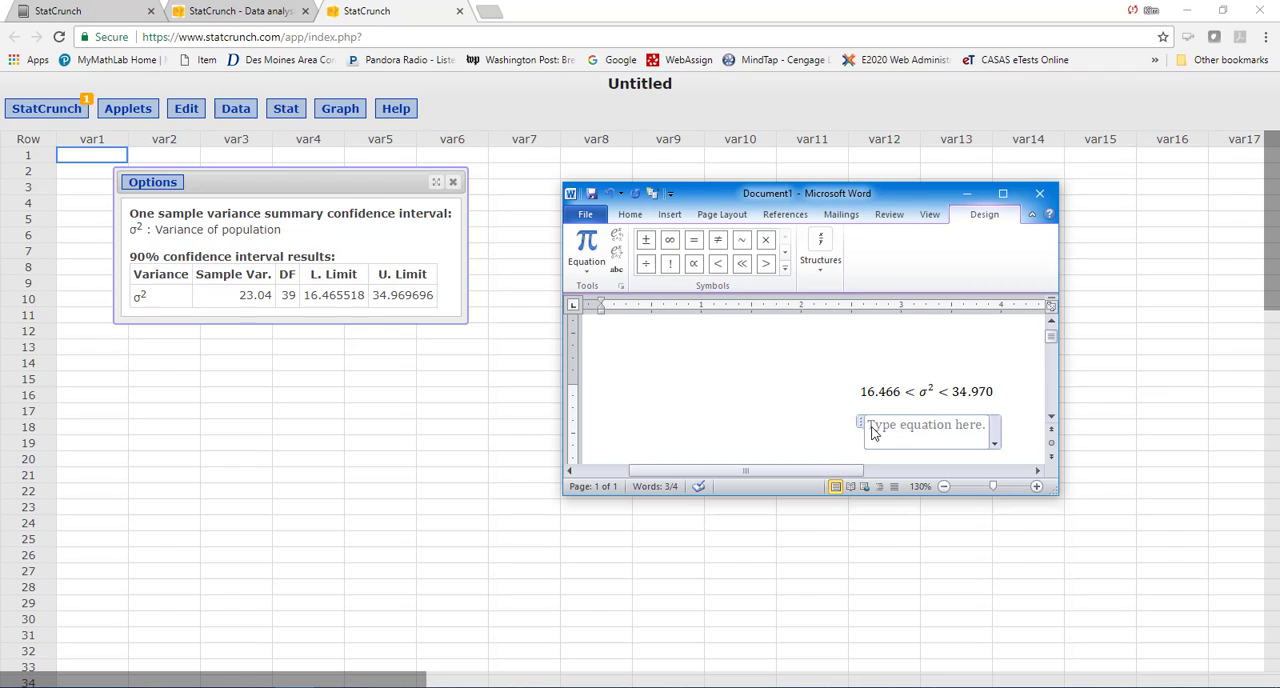
pyautogui.write('4.1')
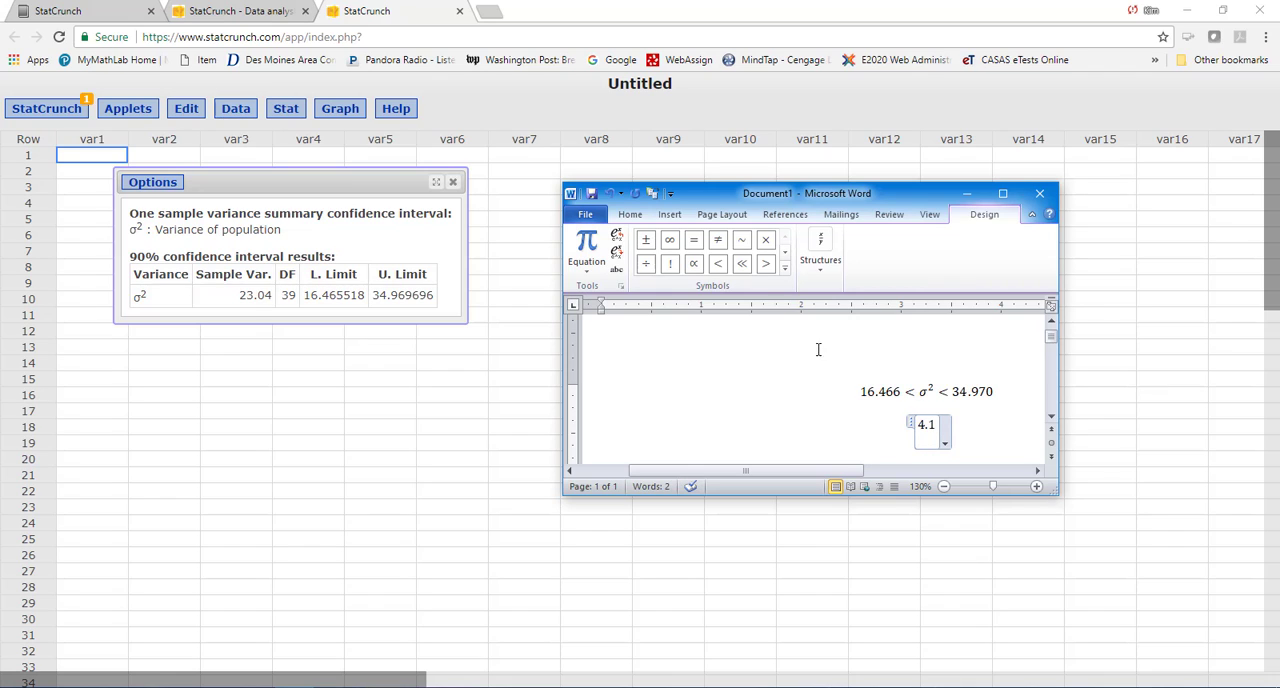
pyautogui.click(718, 265)
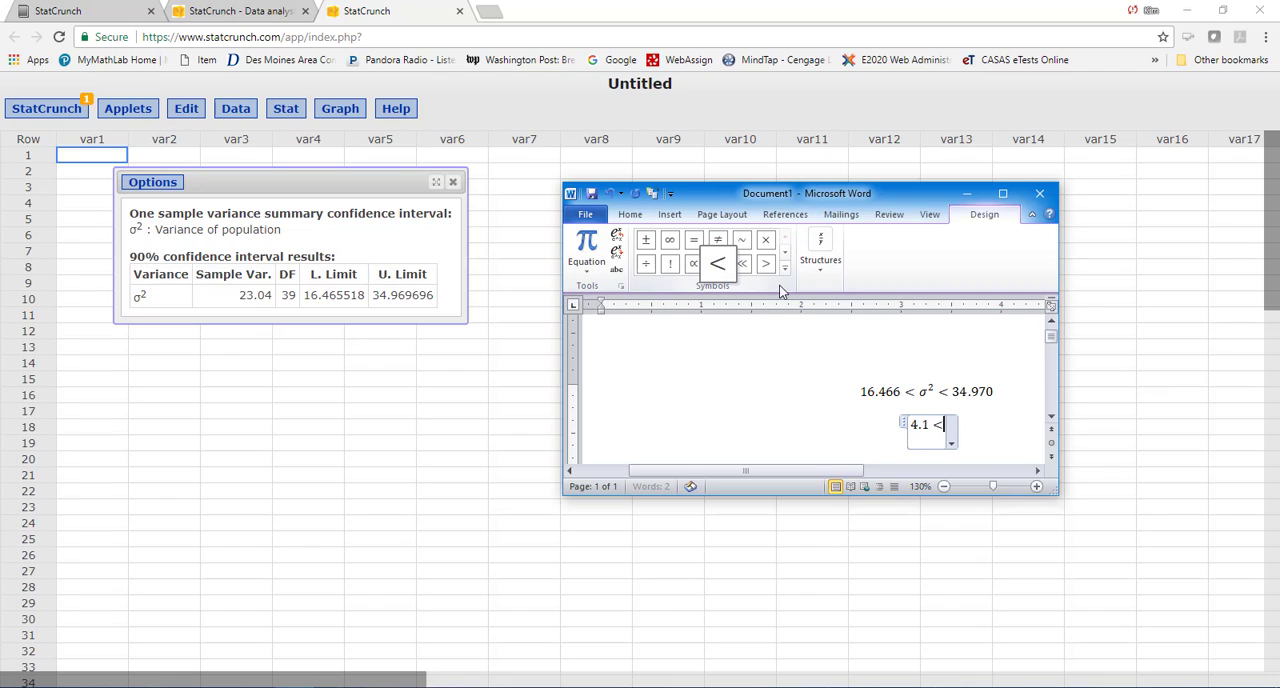
# - Insert a σ symbol directly after σ² in the first equation
pyautogui.doubleClick(935, 392)
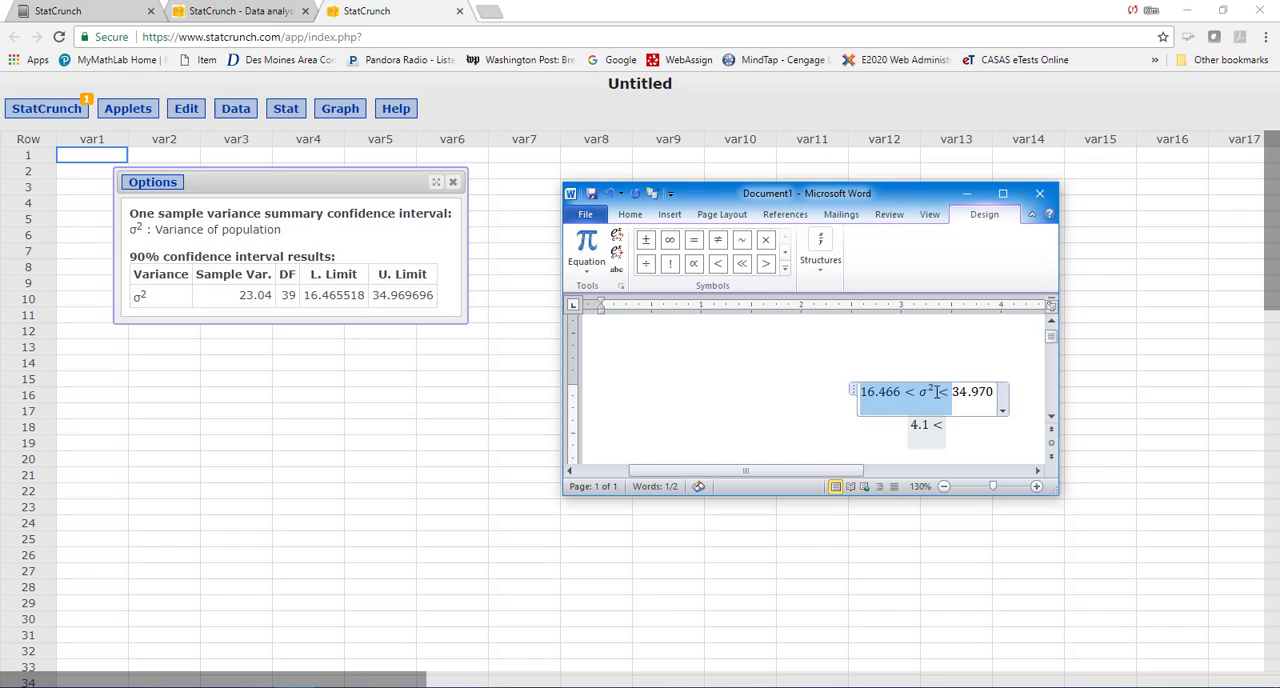
pyautogui.click(937, 392)
pyautogui.moveTo(937, 392); pyautogui.dragTo(930, 394)
pyautogui.click(934, 392)
pyautogui.click(936, 392)
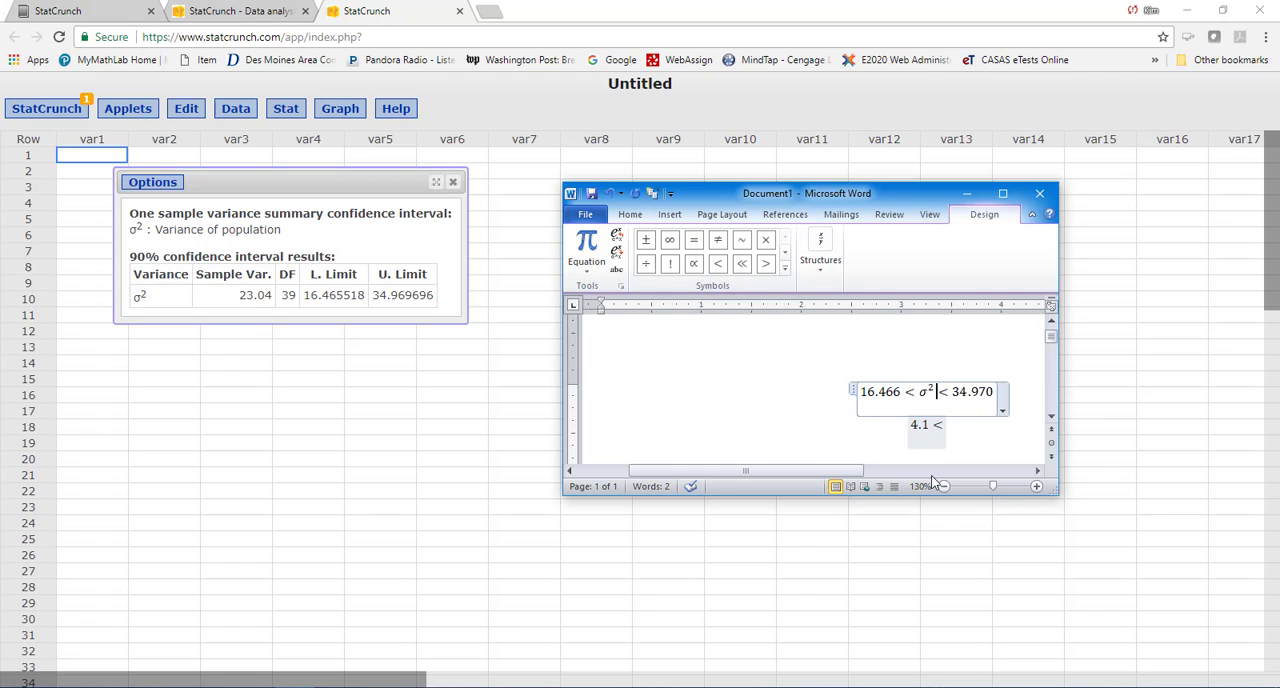
pyautogui.click(786, 257)
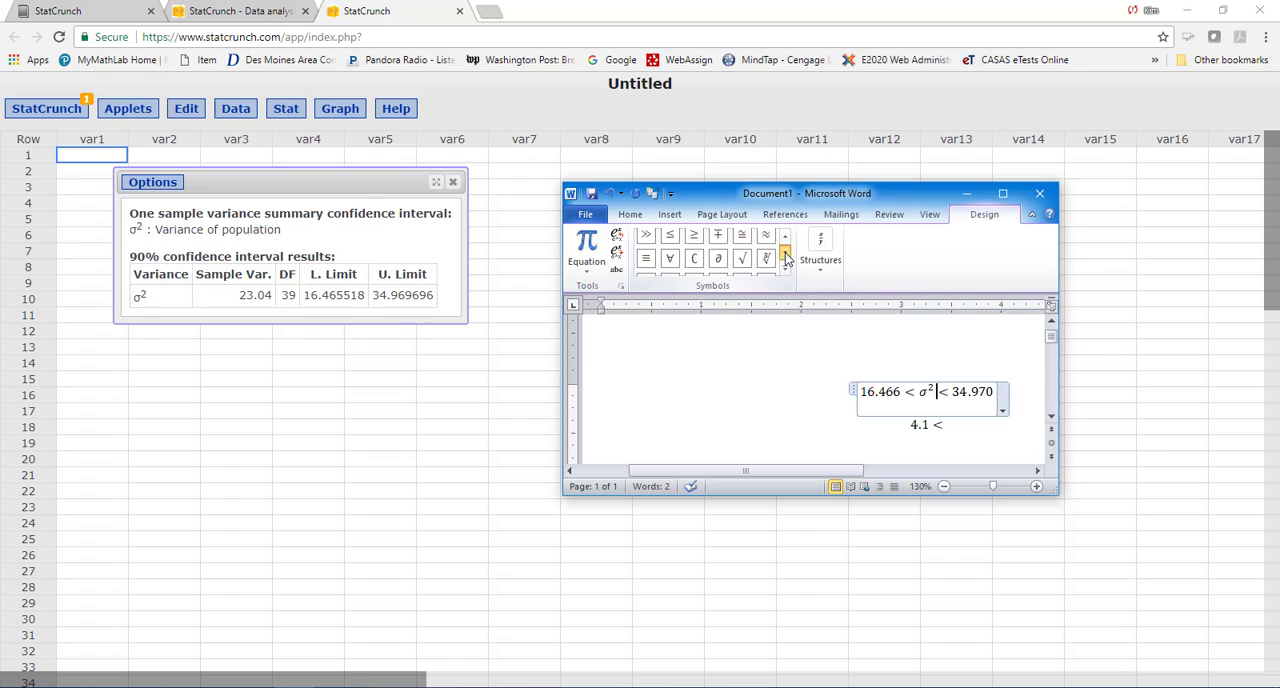
pyautogui.click(786, 257)
pyautogui.click(786, 257)
pyautogui.click(786, 257)
pyautogui.click(786, 257)
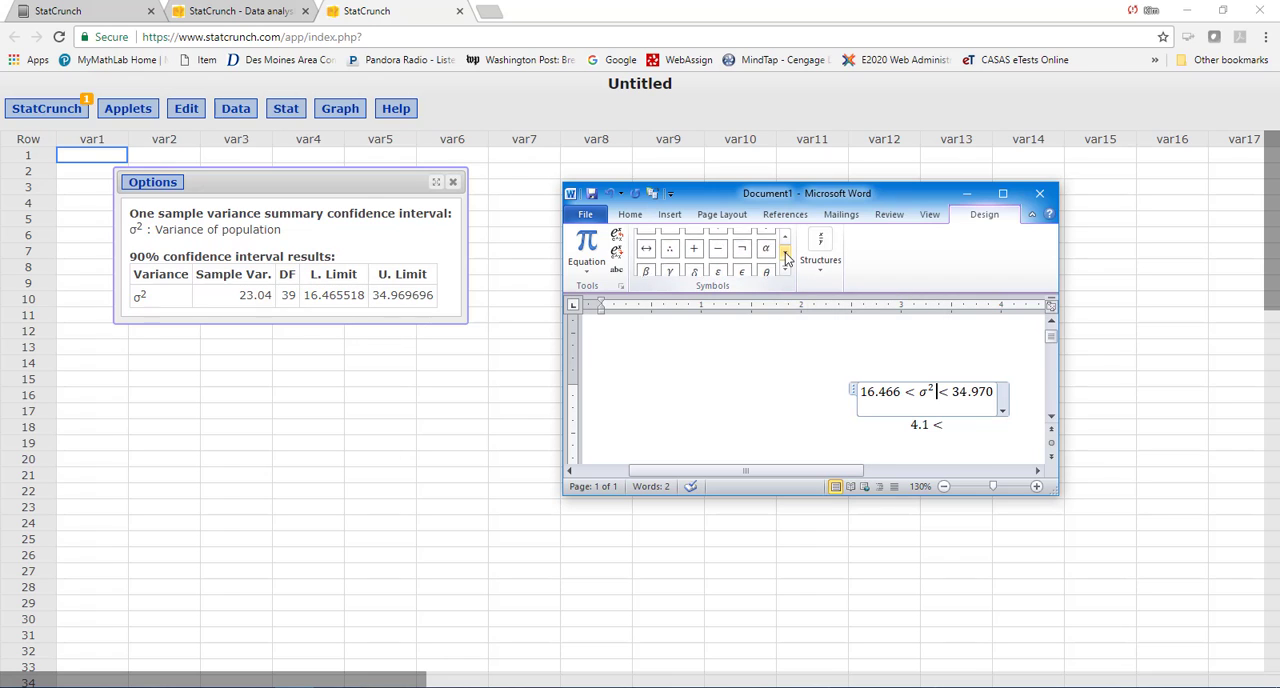
pyautogui.click(786, 257)
pyautogui.click(786, 257)
pyautogui.click(786, 257)
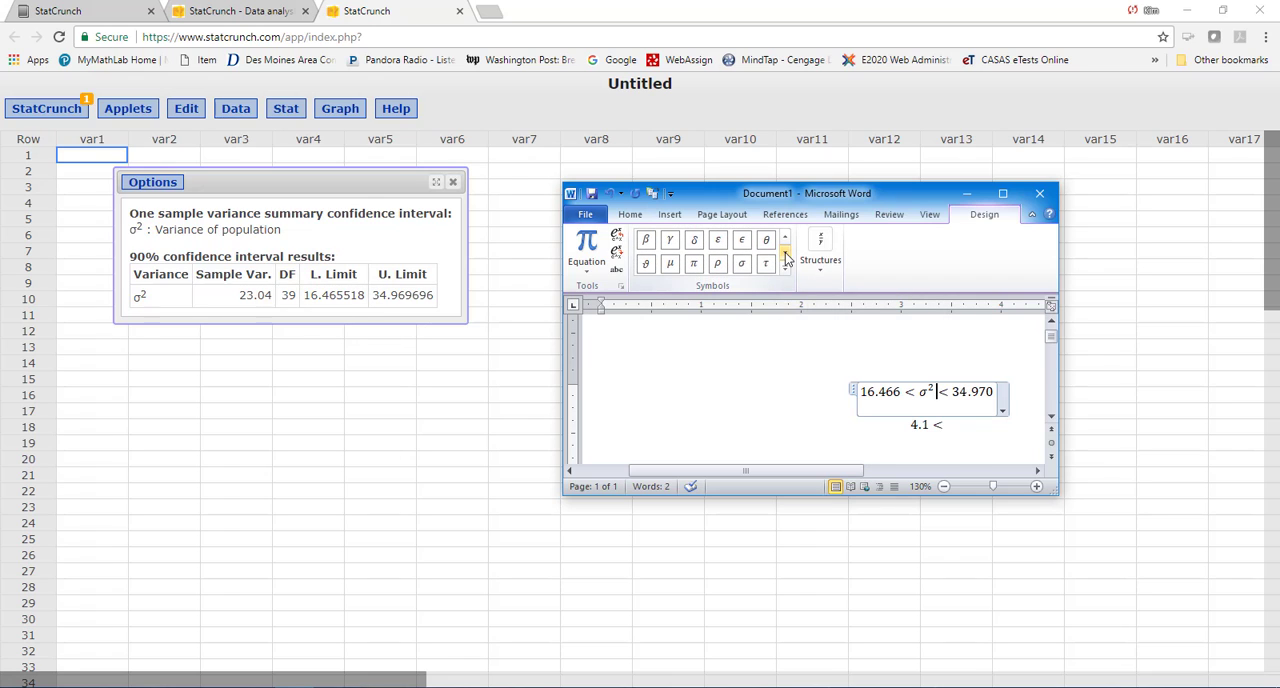
pyautogui.click(745, 274)
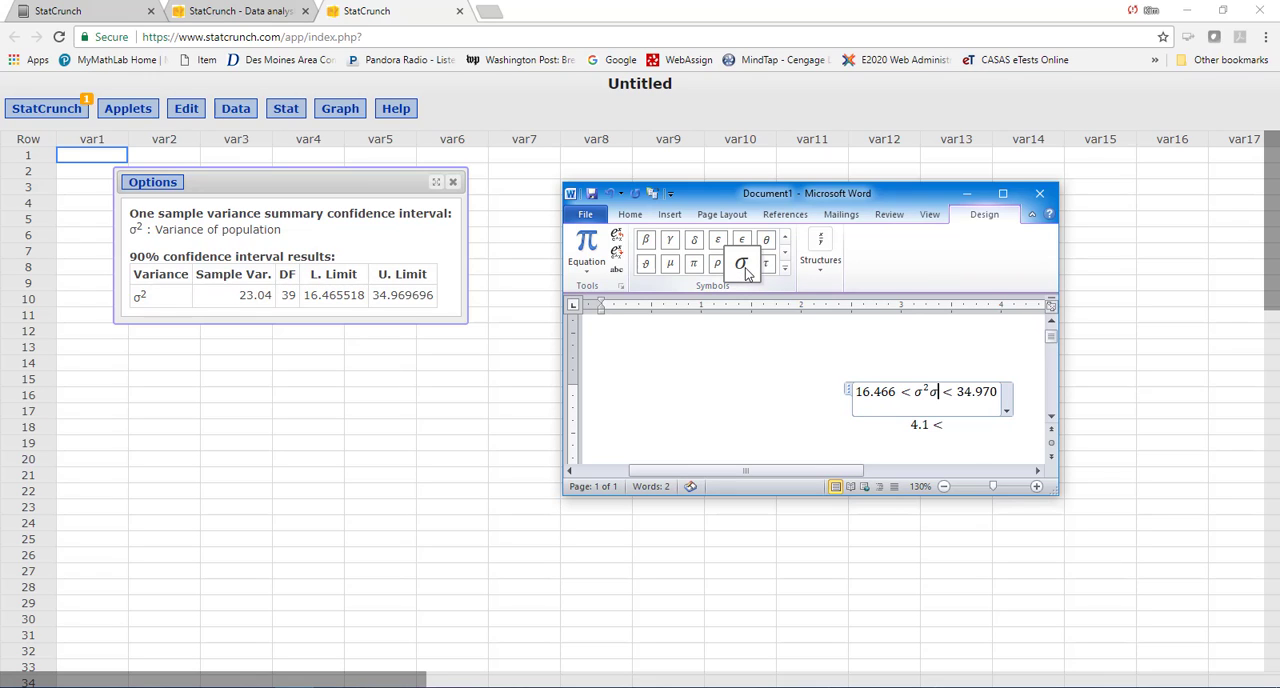
# - Delete the extra σ after σ² in the first equation and return to the end of the second equation
pyautogui.press('BackSpace')
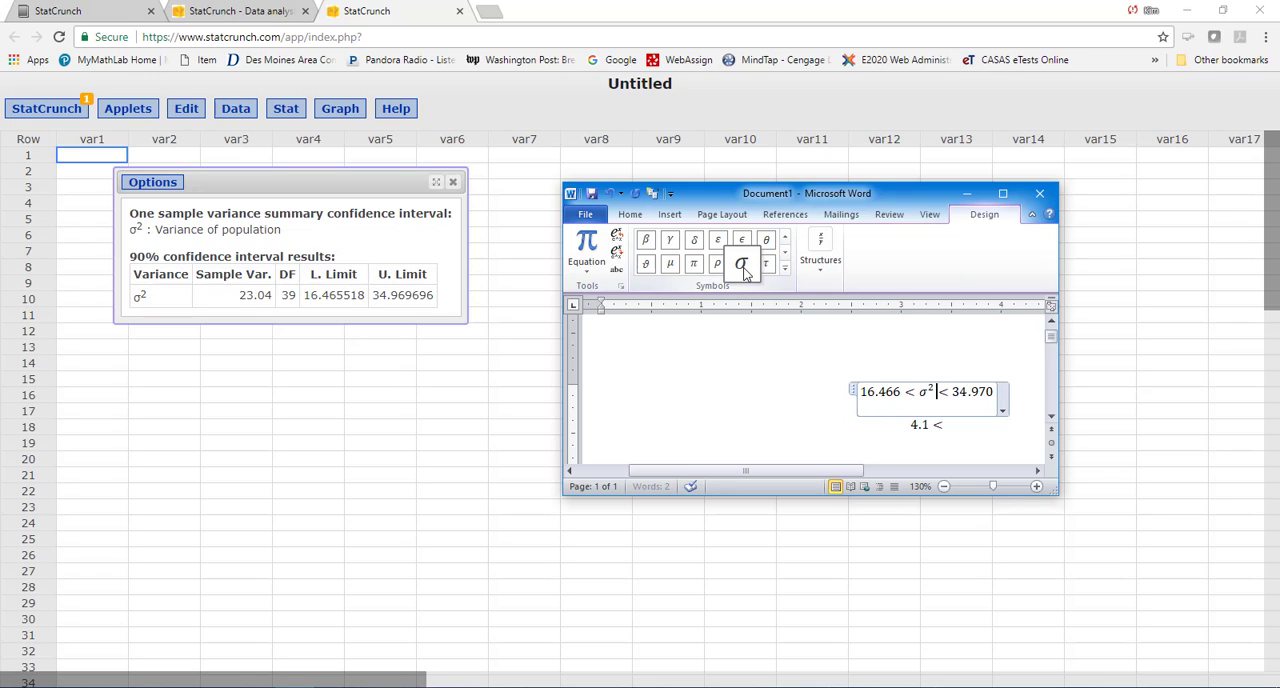
pyautogui.click(952, 426)
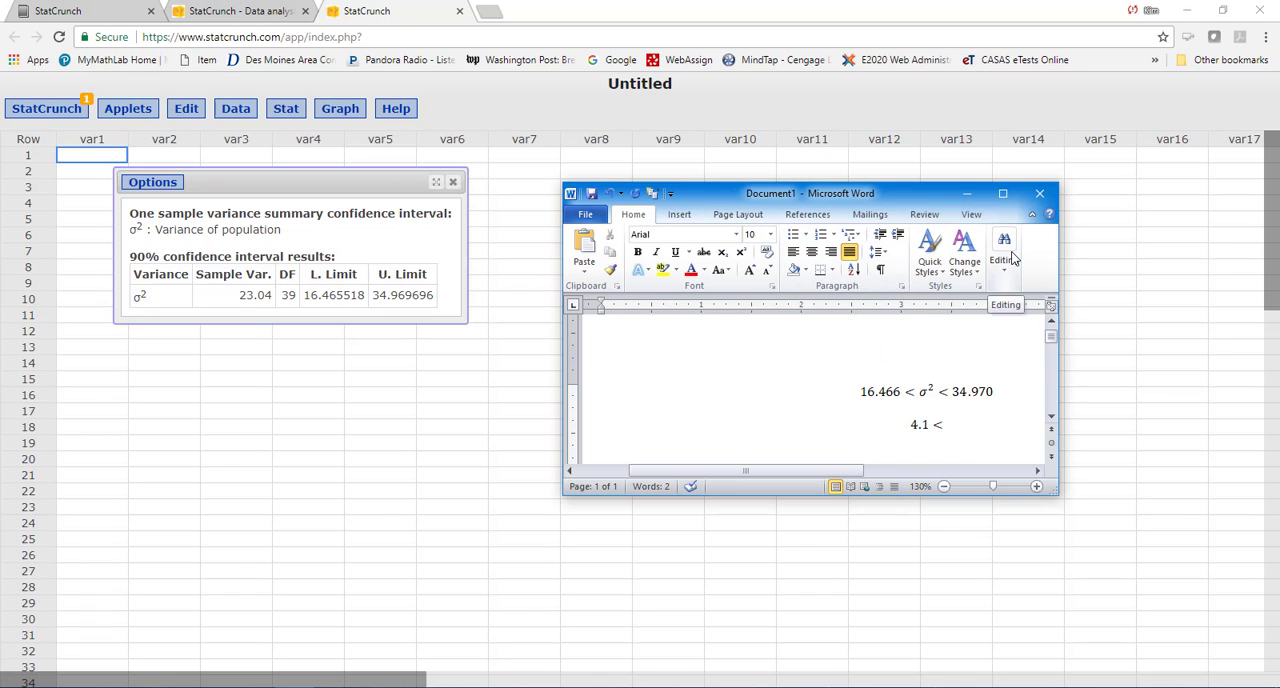
pyautogui.click(937, 425)
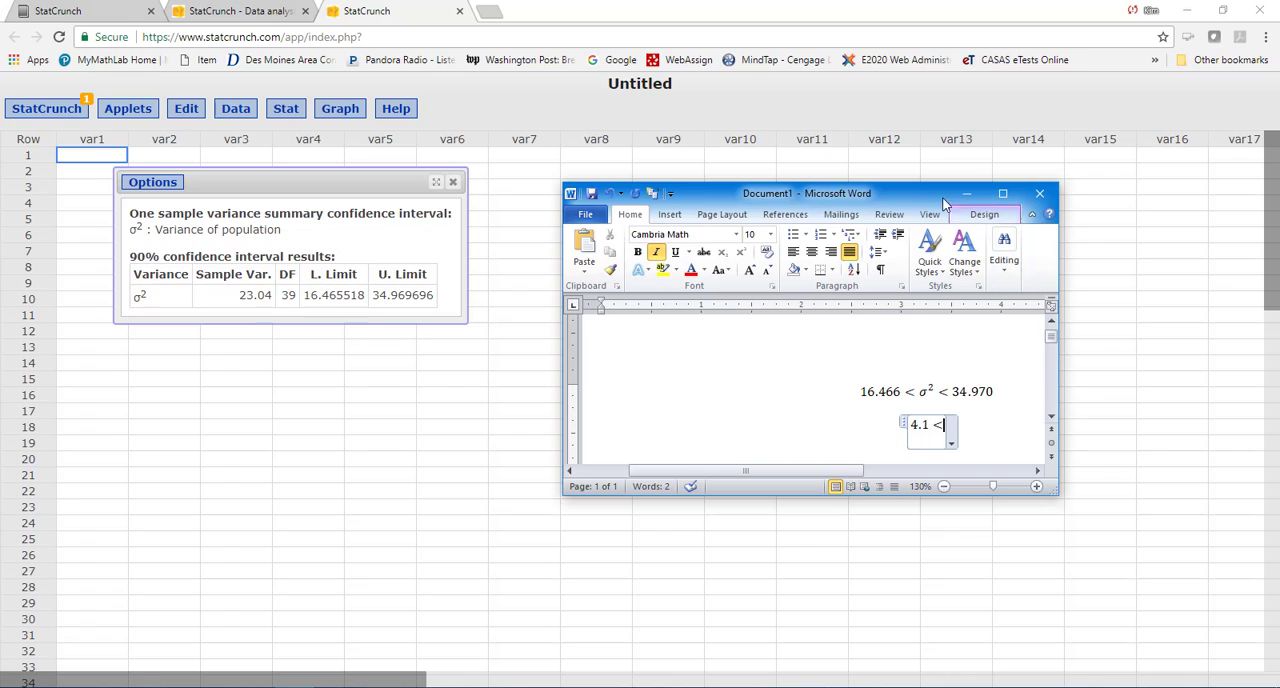
# - Insert a σ symbol after the less-than sign in the second equation, 4.1 <
pyautogui.click(669, 214)
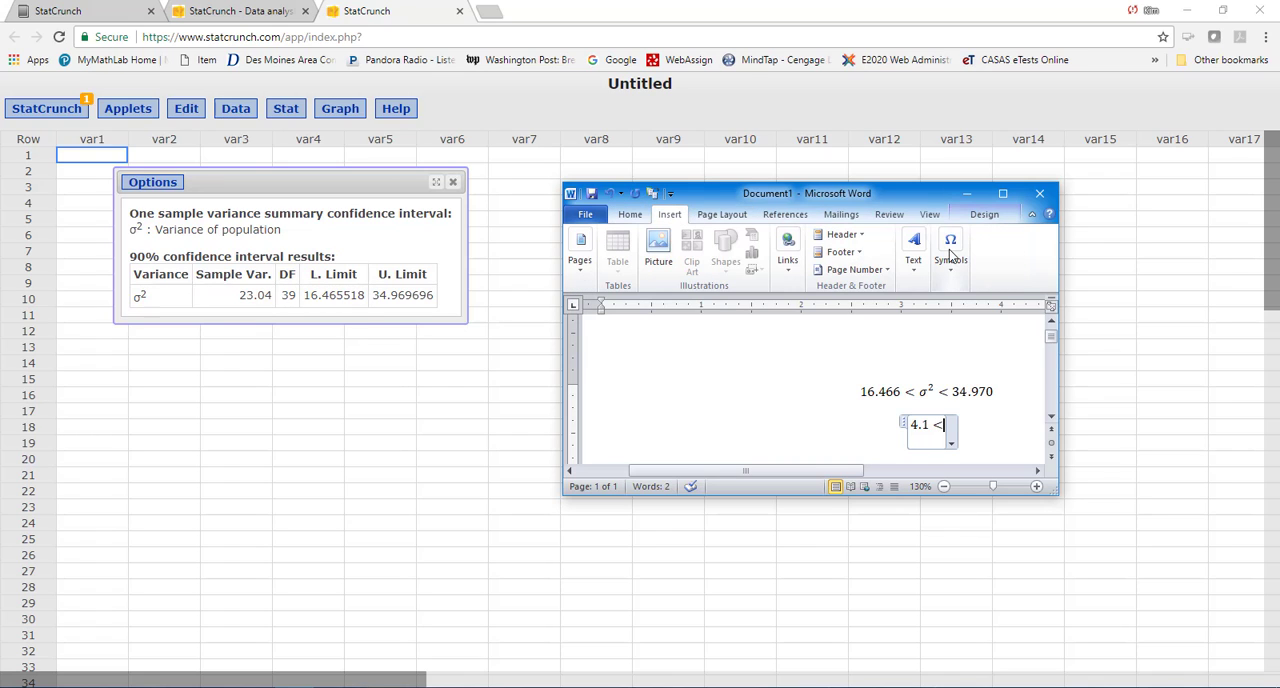
pyautogui.click(950, 250)
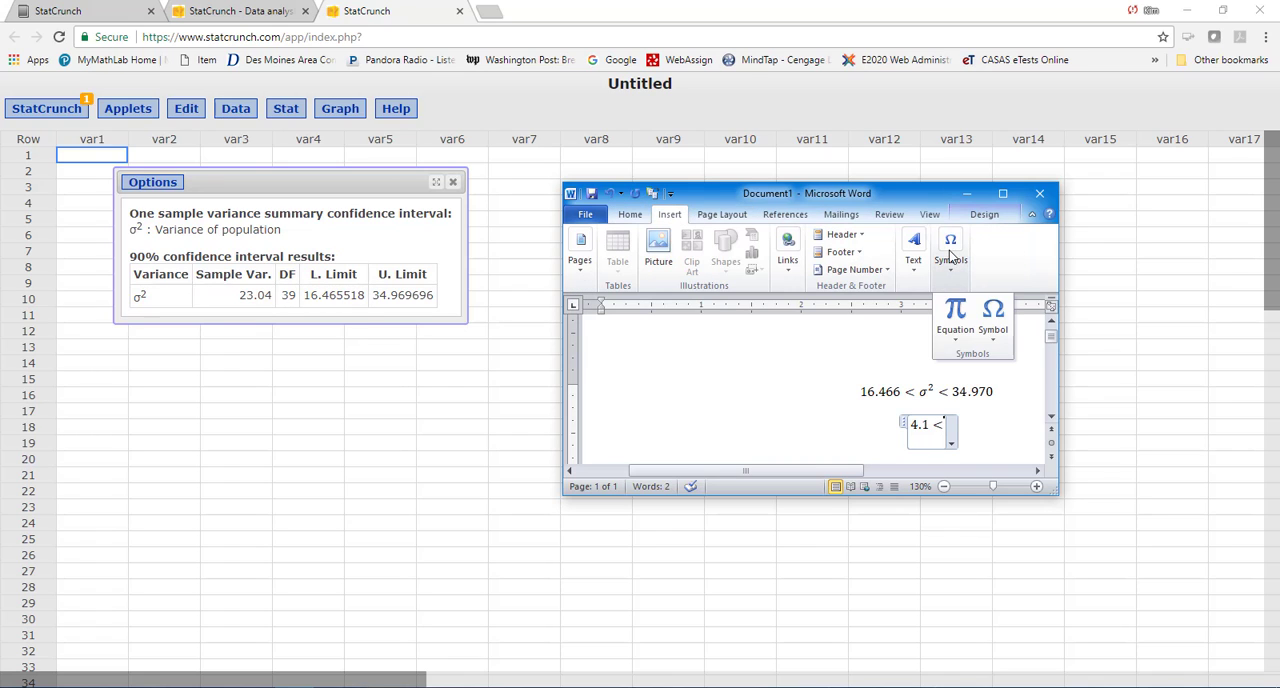
pyautogui.click(955, 312)
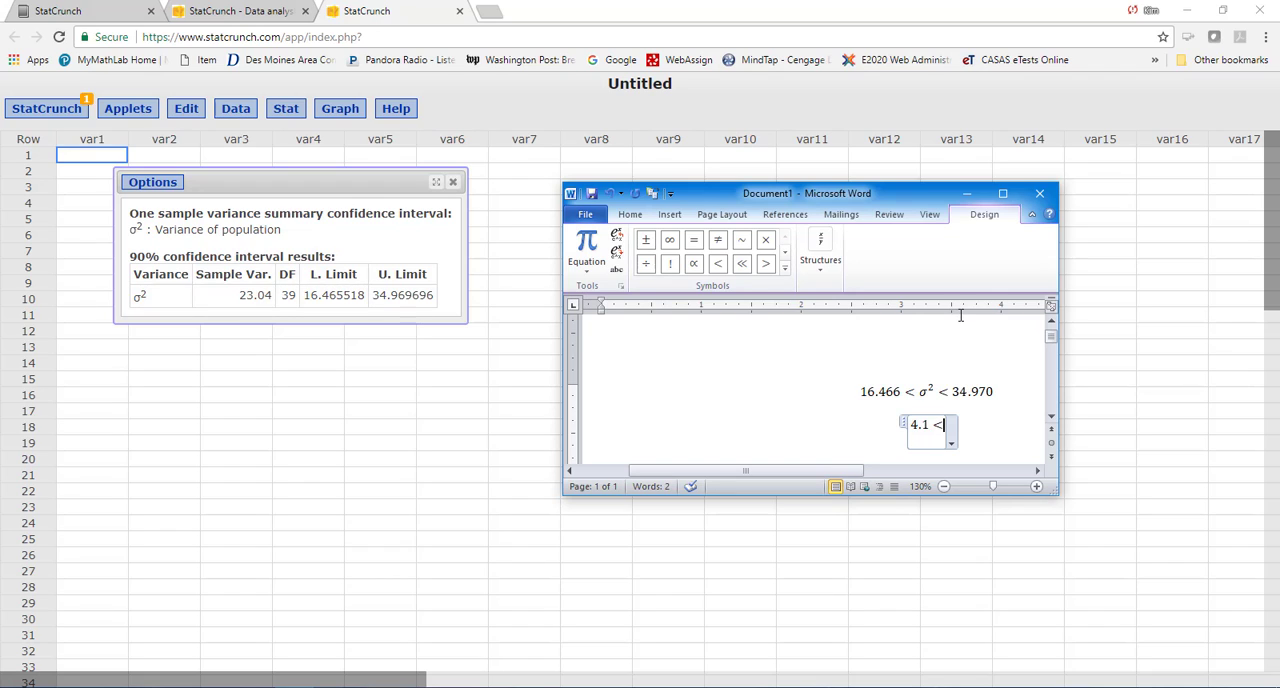
pyautogui.click(785, 251)
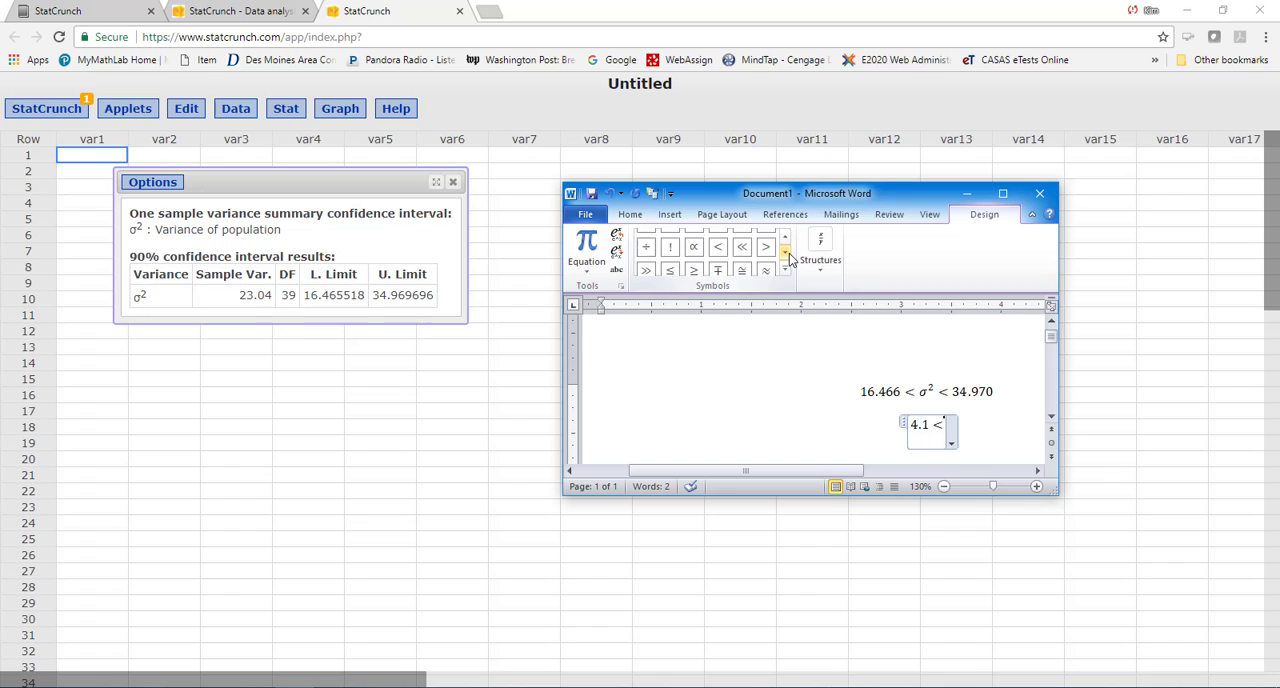
pyautogui.click(785, 251)
pyautogui.click(785, 251)
pyautogui.click(785, 251)
pyautogui.click(785, 251)
pyautogui.click(786, 252)
pyautogui.click(786, 252)
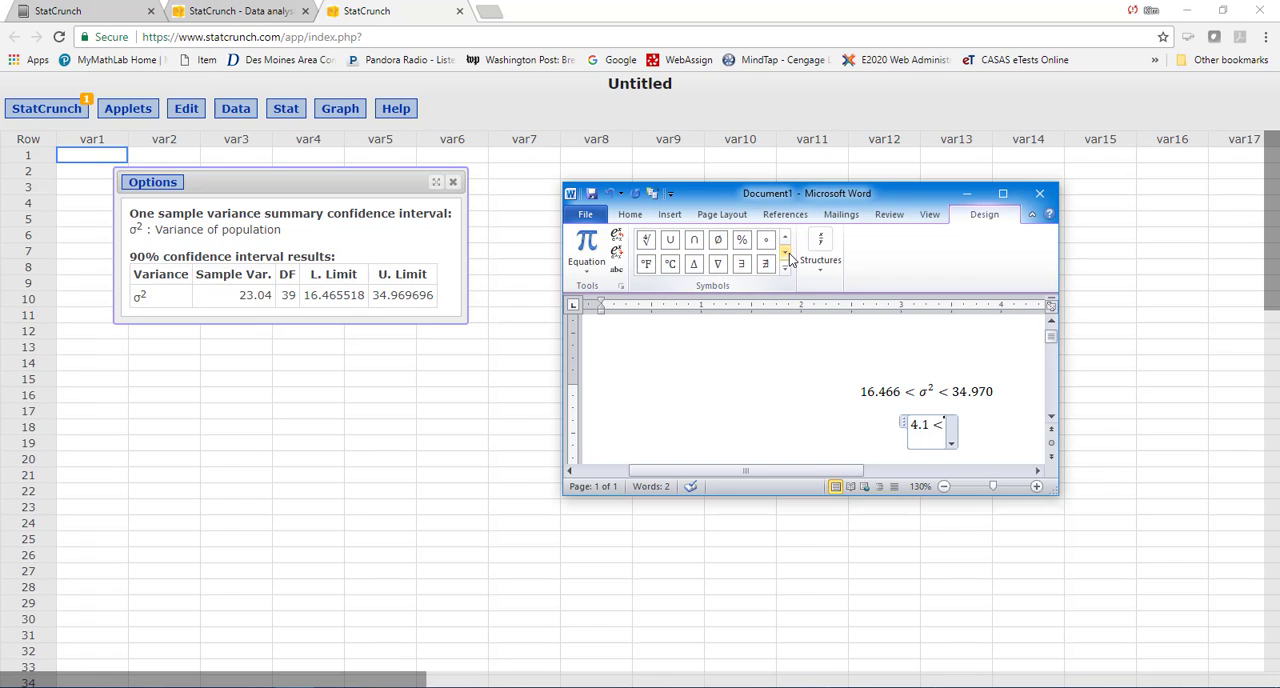
pyautogui.click(786, 252)
pyautogui.click(786, 252)
pyautogui.click(786, 252)
pyautogui.click(786, 252)
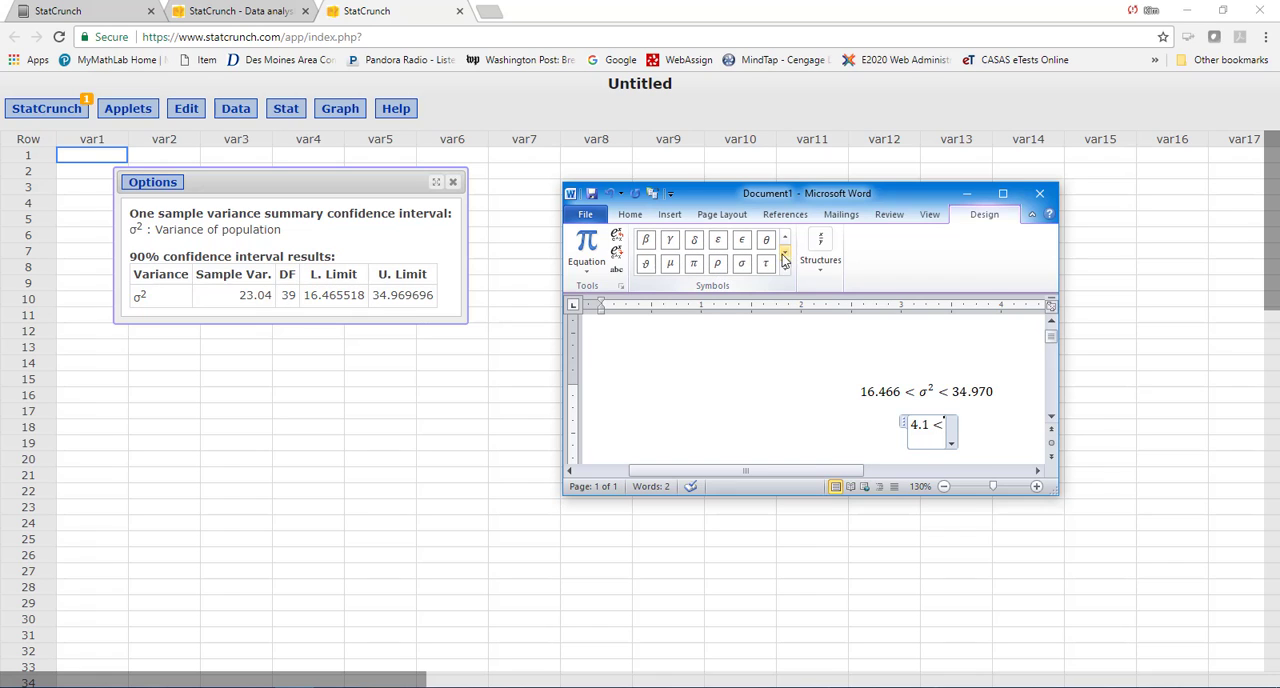
pyautogui.click(742, 266)
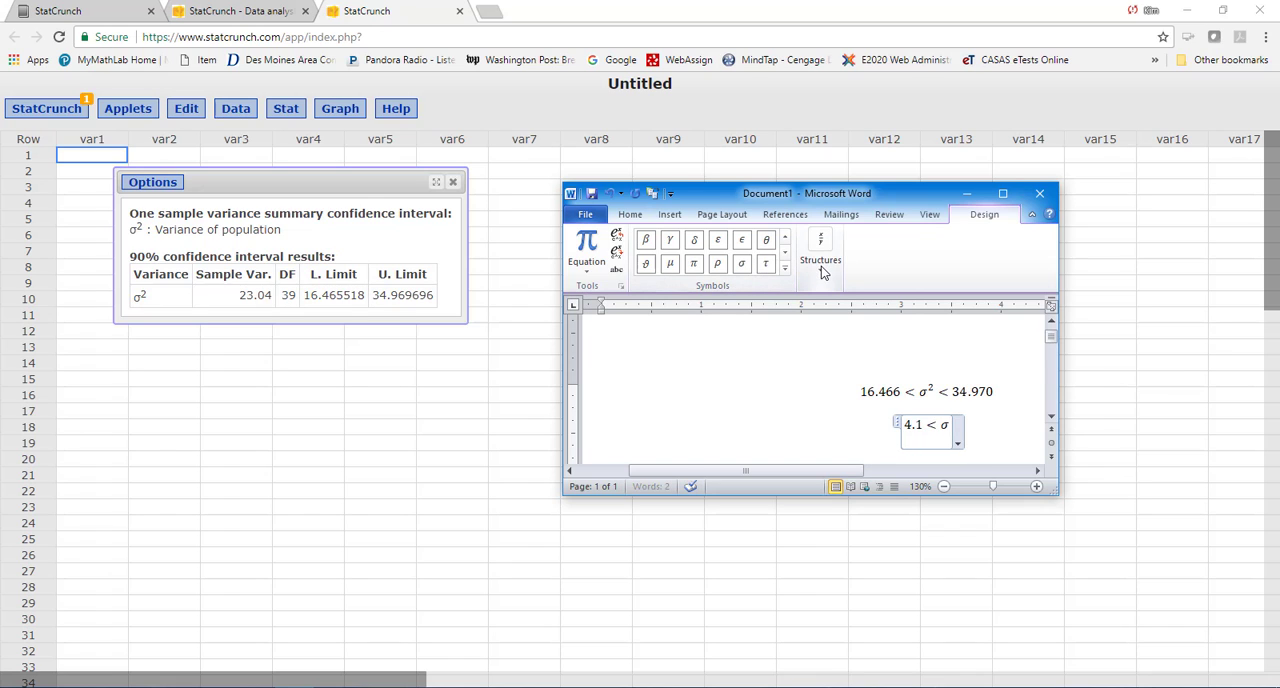
# - Add a superscript structure after σ in the second equation, move σ into its base, and try to delete the empty exponent
pyautogui.click(820, 264)
pyautogui.click(855, 330)
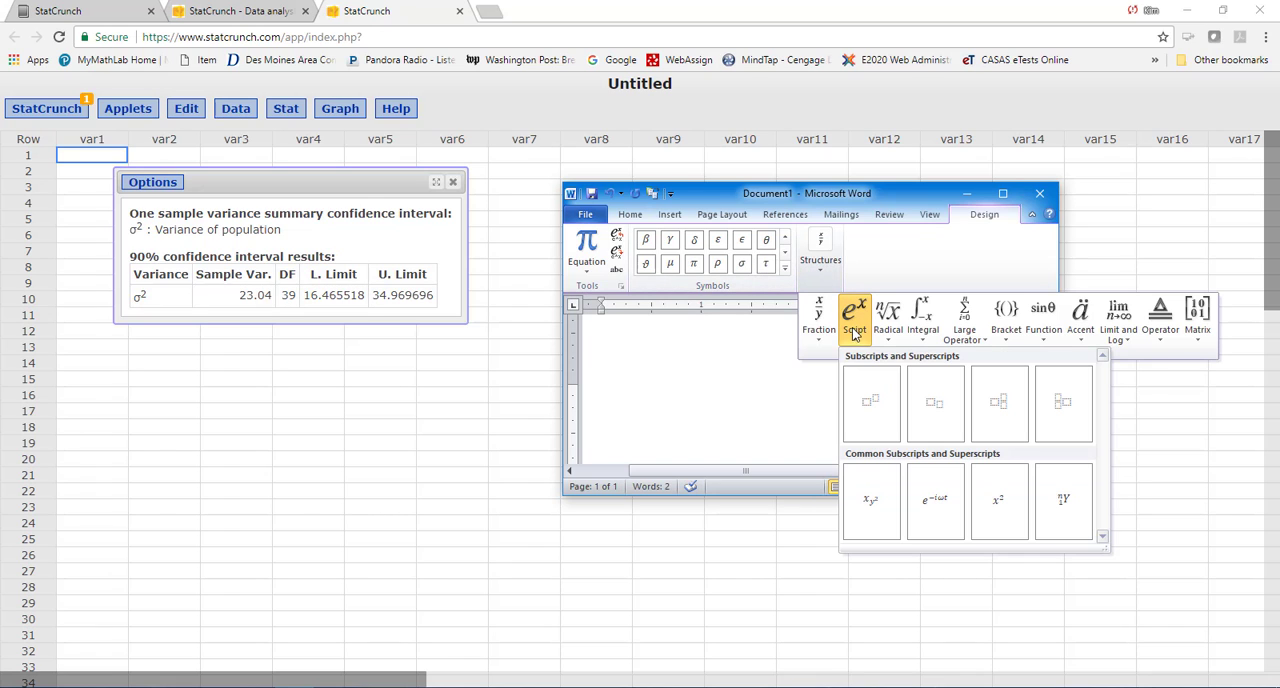
pyautogui.click(872, 405)
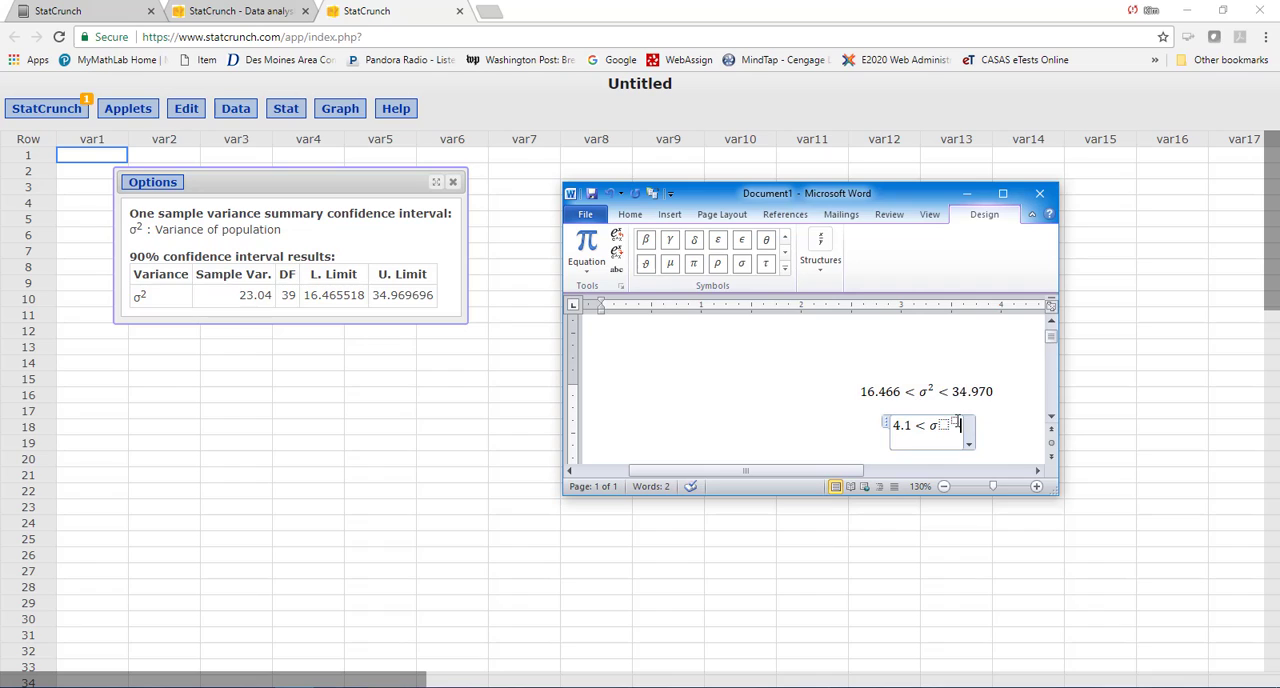
pyautogui.moveTo(938, 425); pyautogui.dragTo(945, 425)
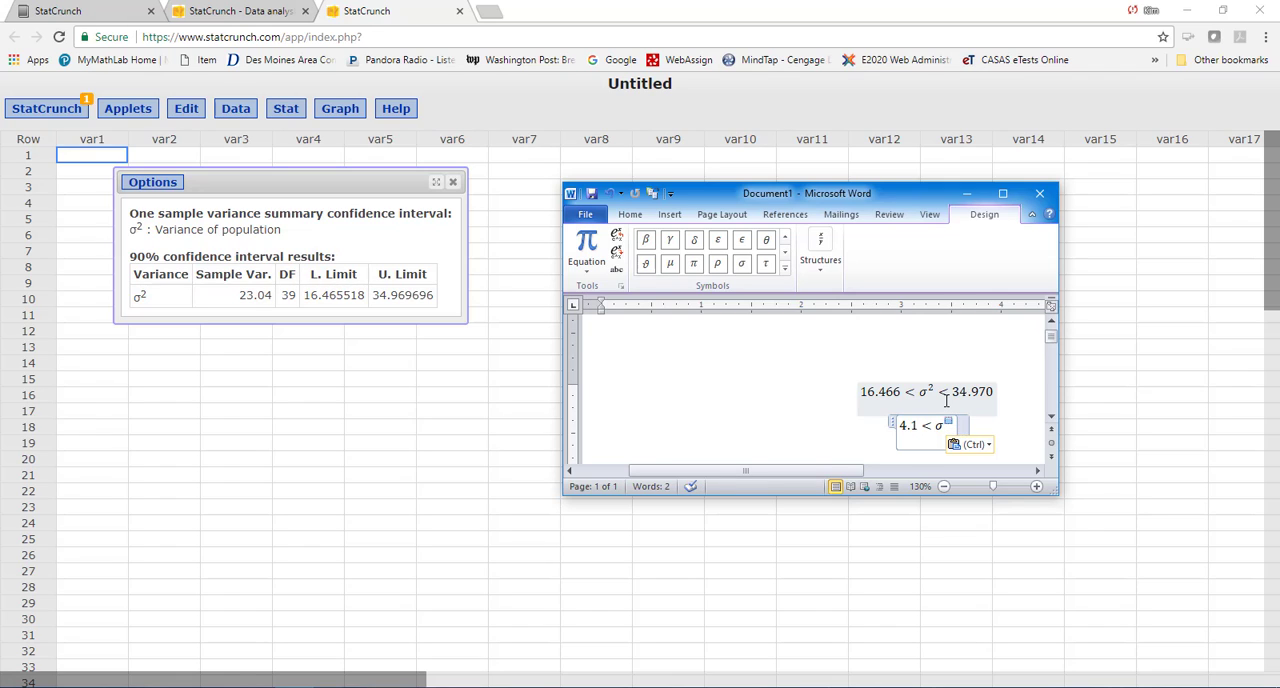
pyautogui.press('BackSpace')
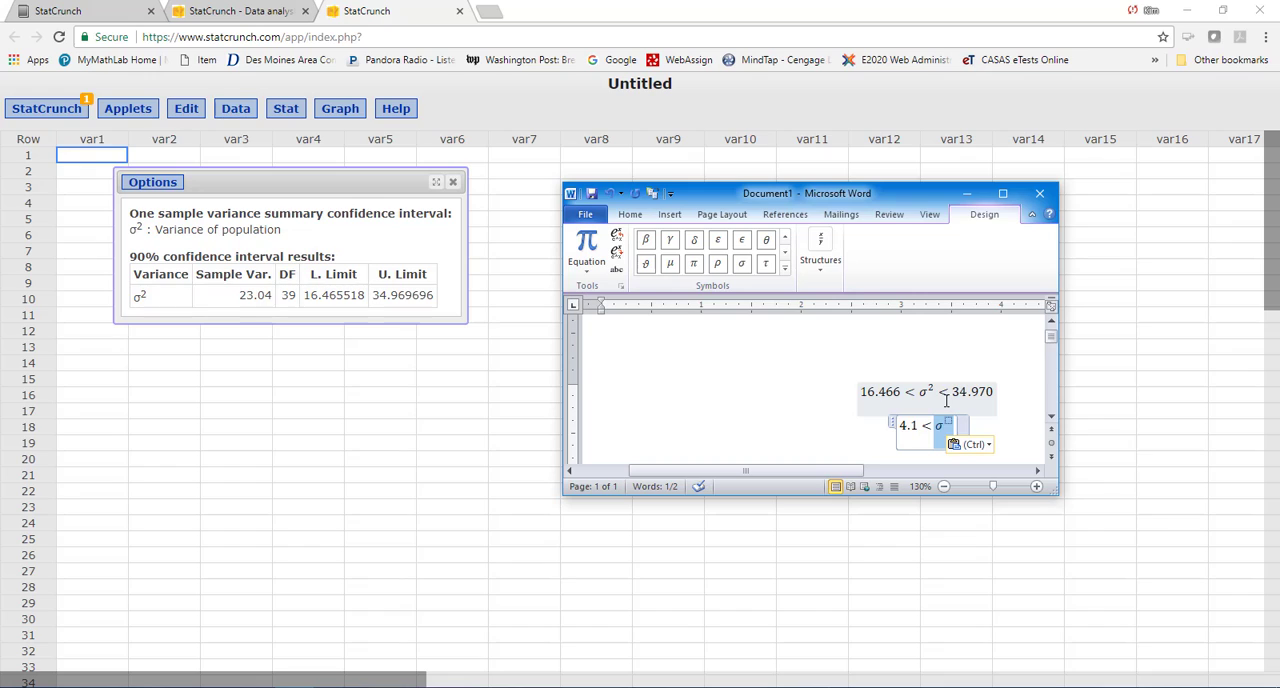
# - Complete the second equation with a less-than sign and the upper limit 5.9
pyautogui.click(952, 425)
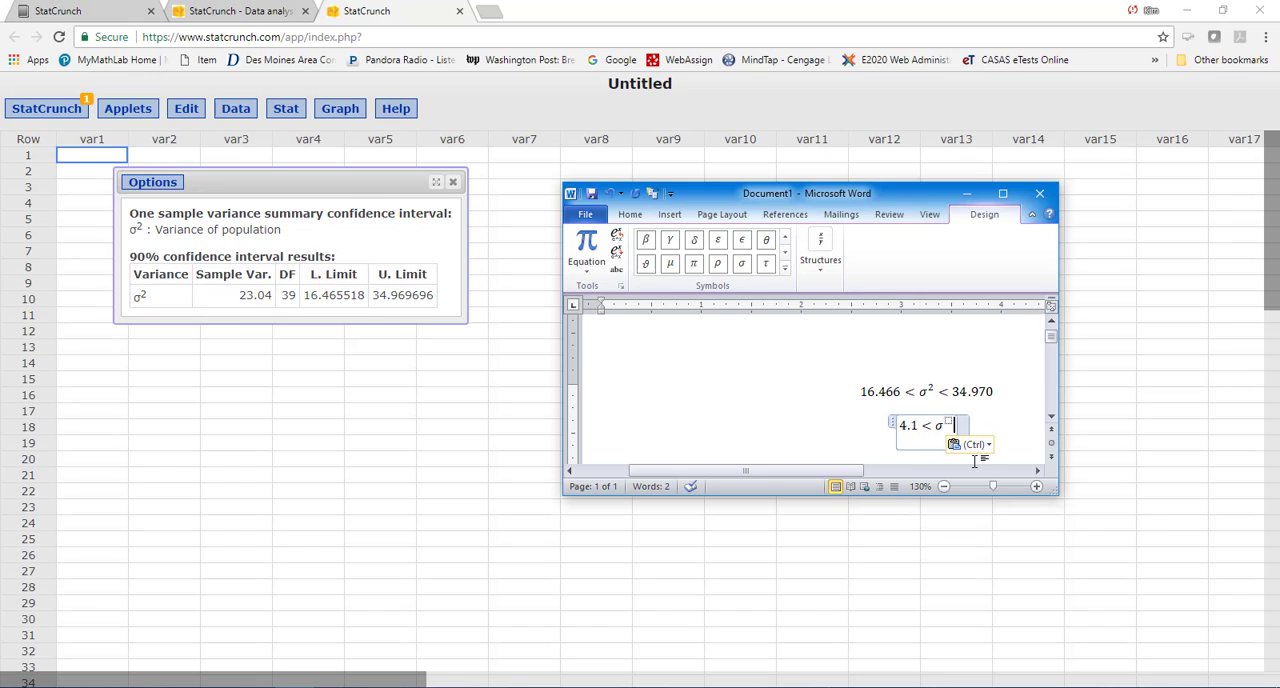
pyautogui.click(786, 239)
pyautogui.click(786, 240)
pyautogui.click(786, 240)
pyautogui.click(786, 240)
pyautogui.click(786, 240)
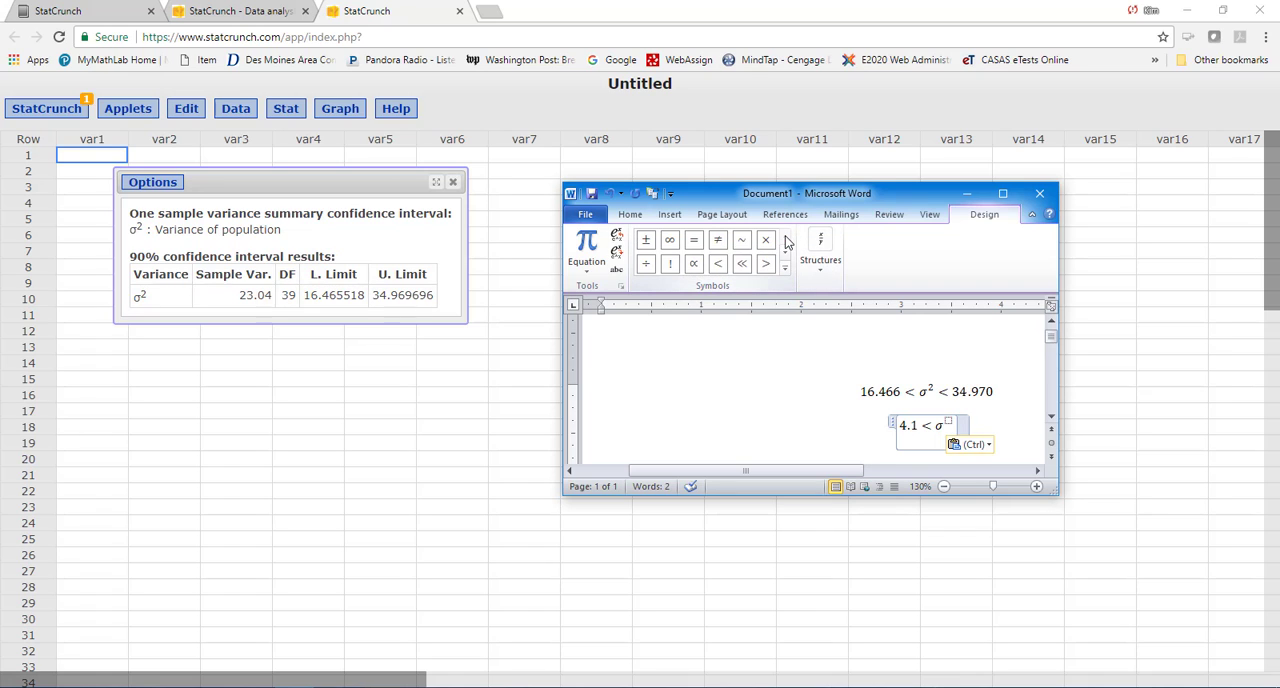
pyautogui.click(719, 266)
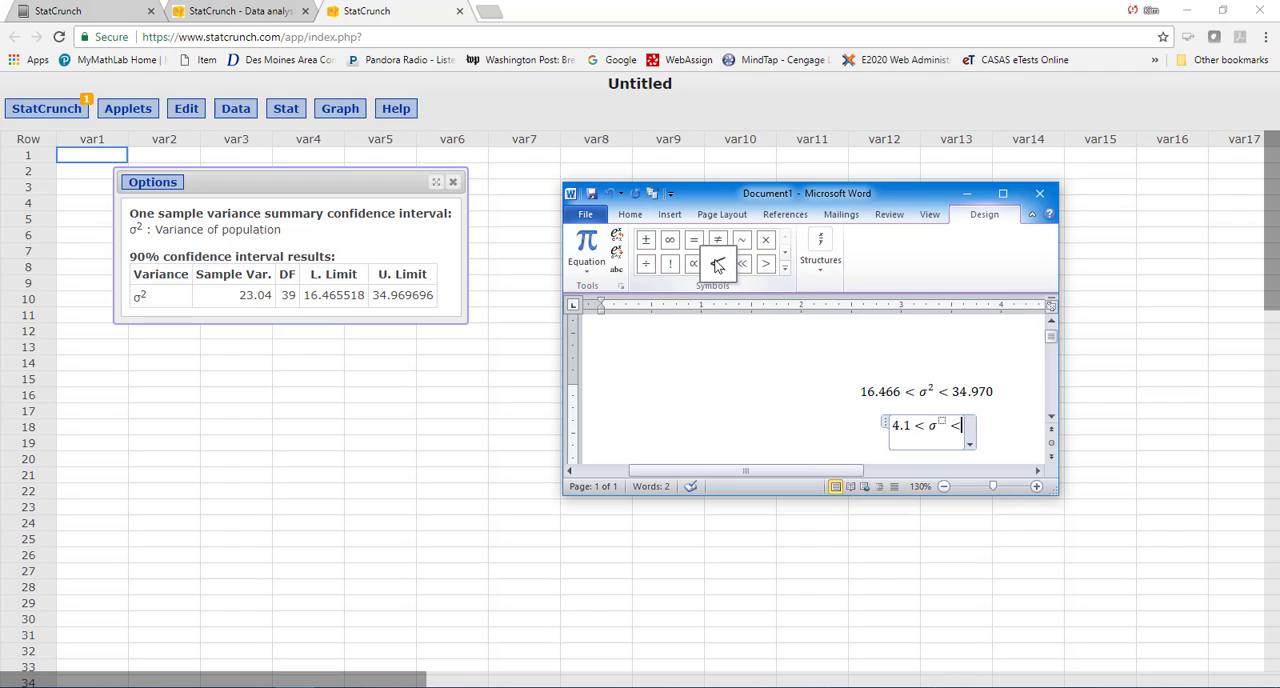
pyautogui.write('5.9')
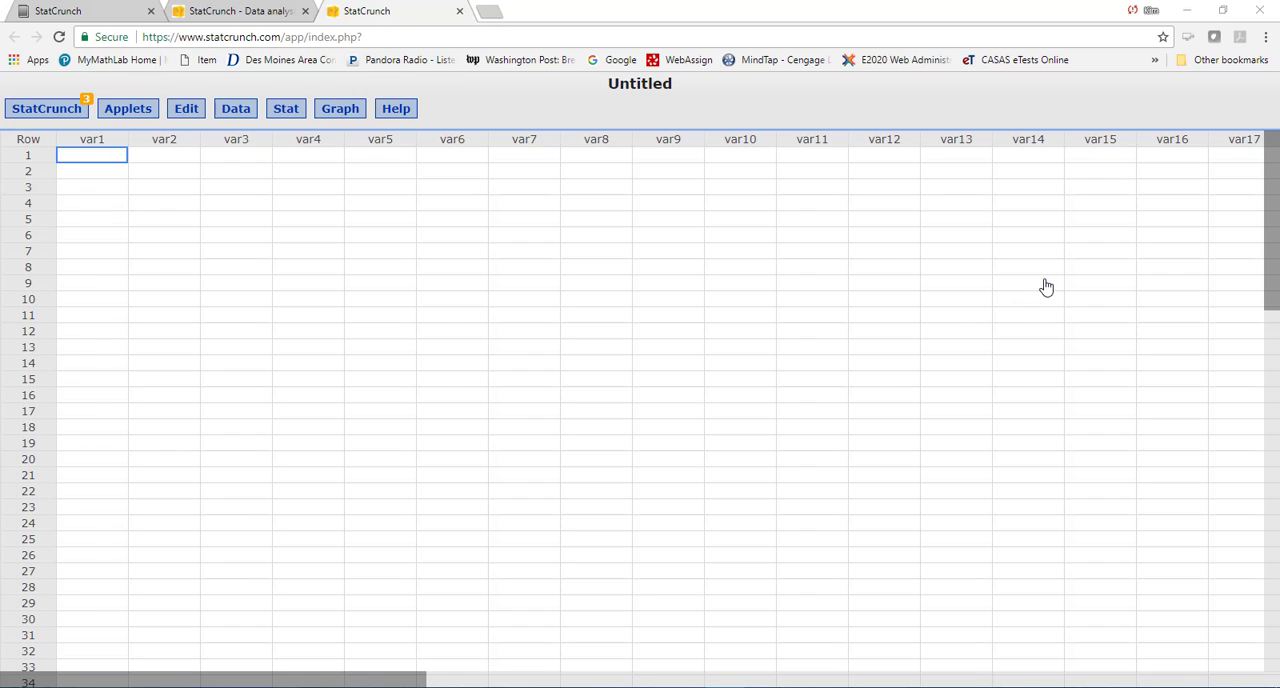
# - Start a one-sample variance analysis from summary values with sample variance 51.84 and sample size 13
pyautogui.click(283, 112)
pyautogui.moveTo(295, 236)
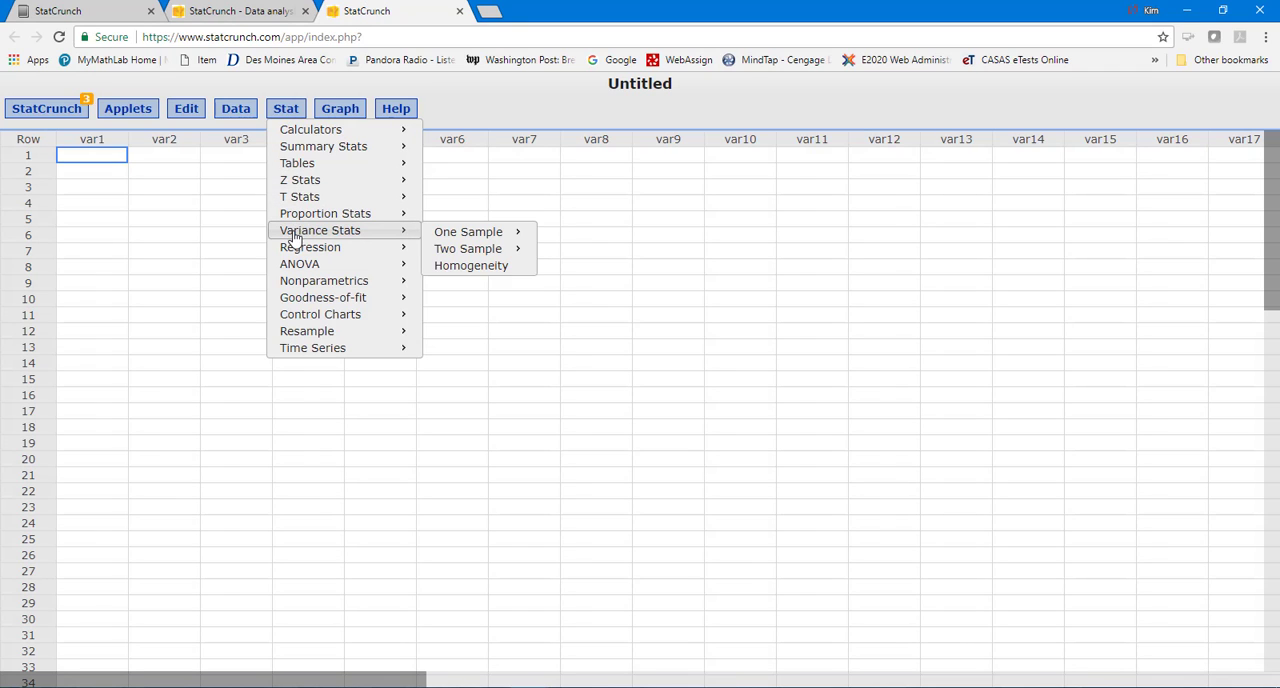
pyautogui.moveTo(474, 236)
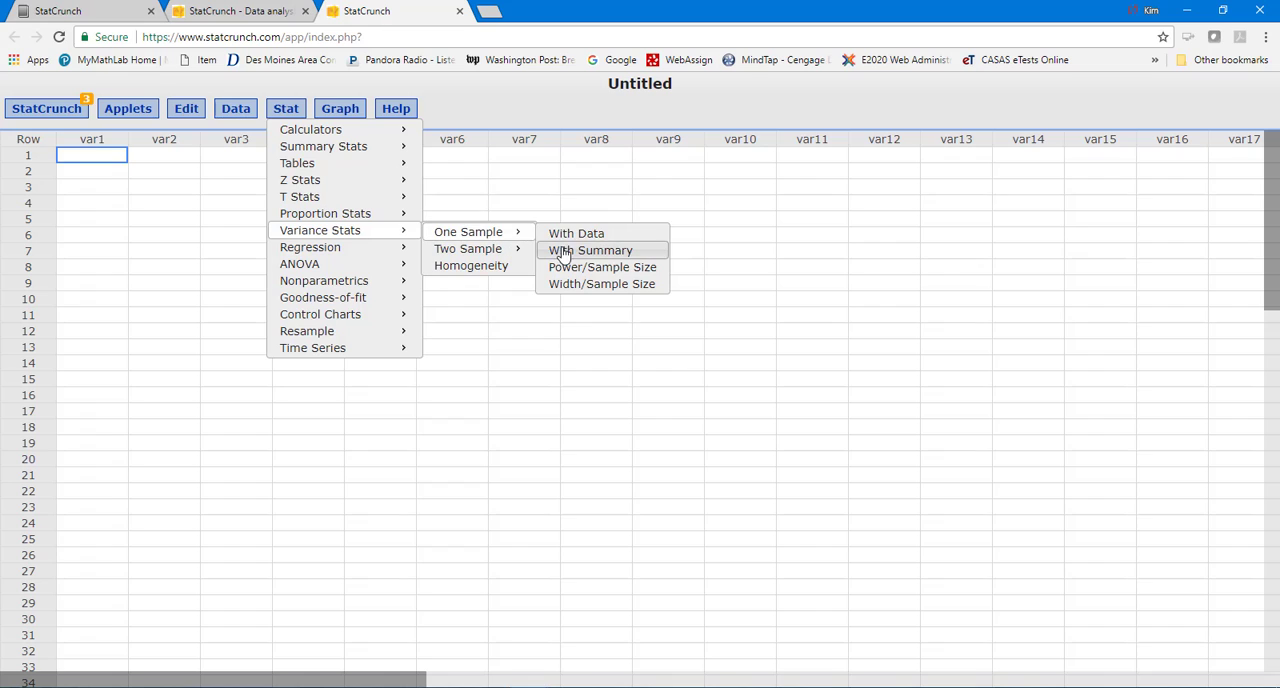
pyautogui.click(562, 251)
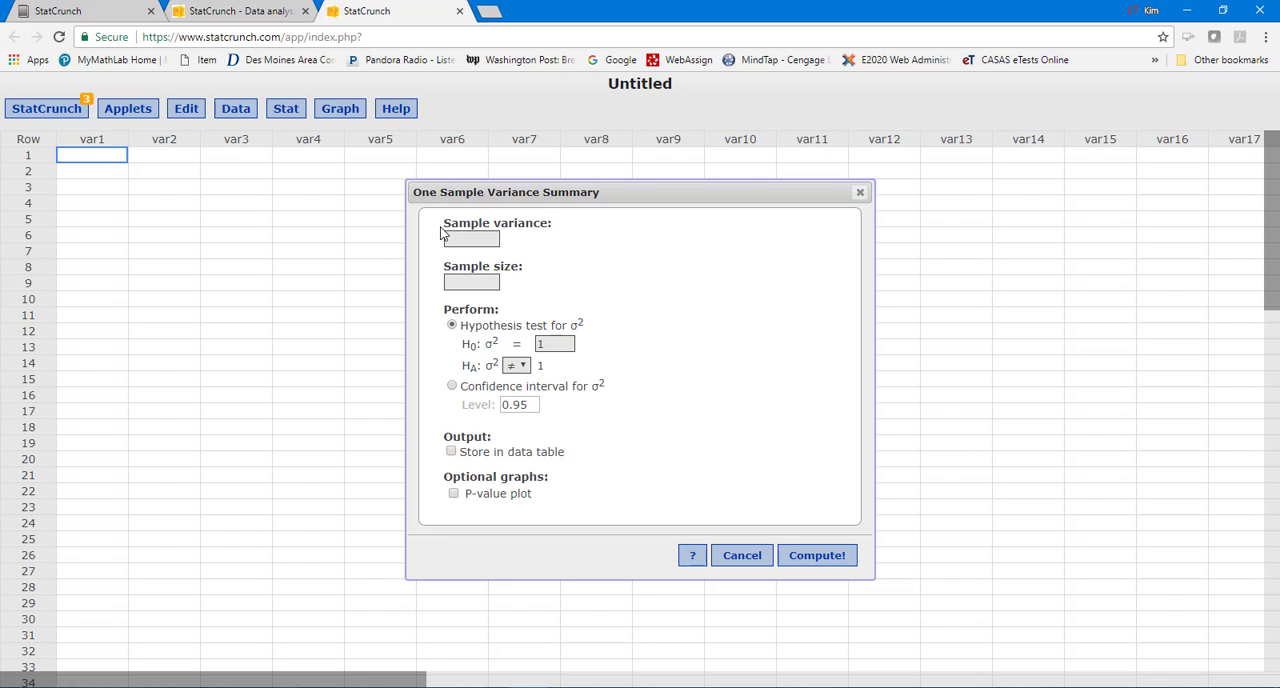
pyautogui.write('51.84')
pyautogui.click(461, 283)
pyautogui.write('13')
# - Set the null hypothesis variance to 225, compute the hypothesis test, and move the results window aside
pyautogui.doubleClick(541, 343)
pyautogui.write('225')
pyautogui.click(818, 558)
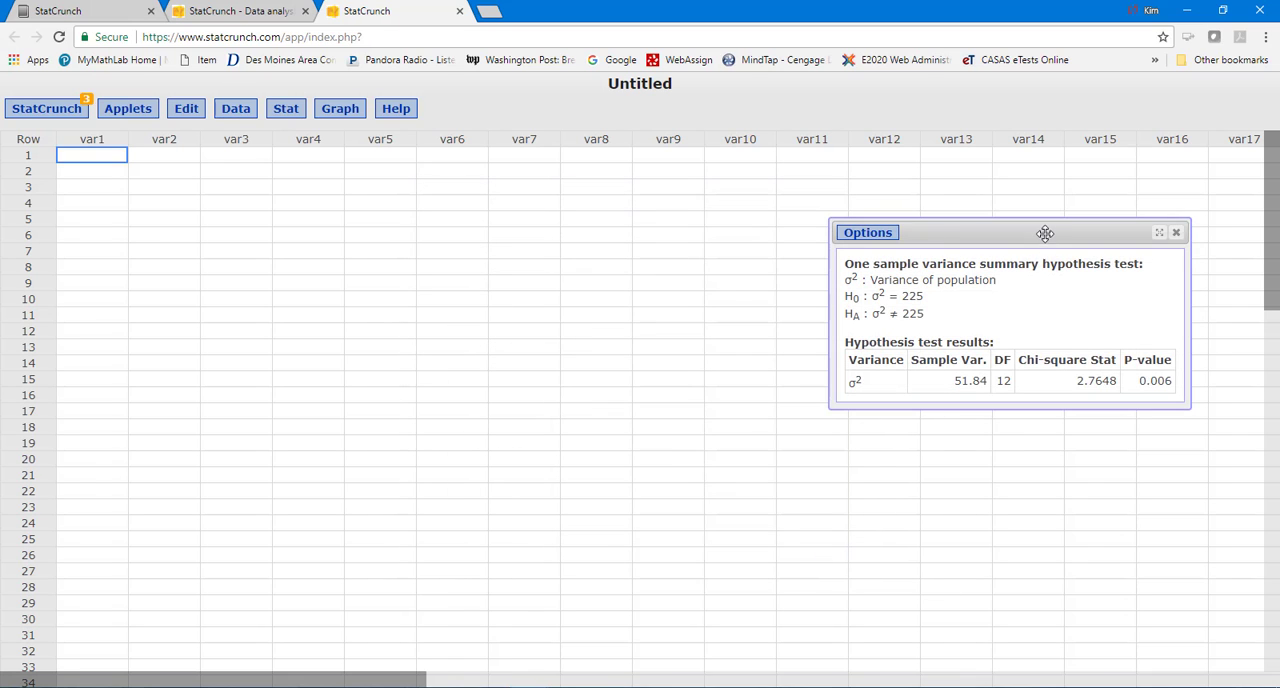
pyautogui.moveTo(1046, 232); pyautogui.dragTo(452, 246)
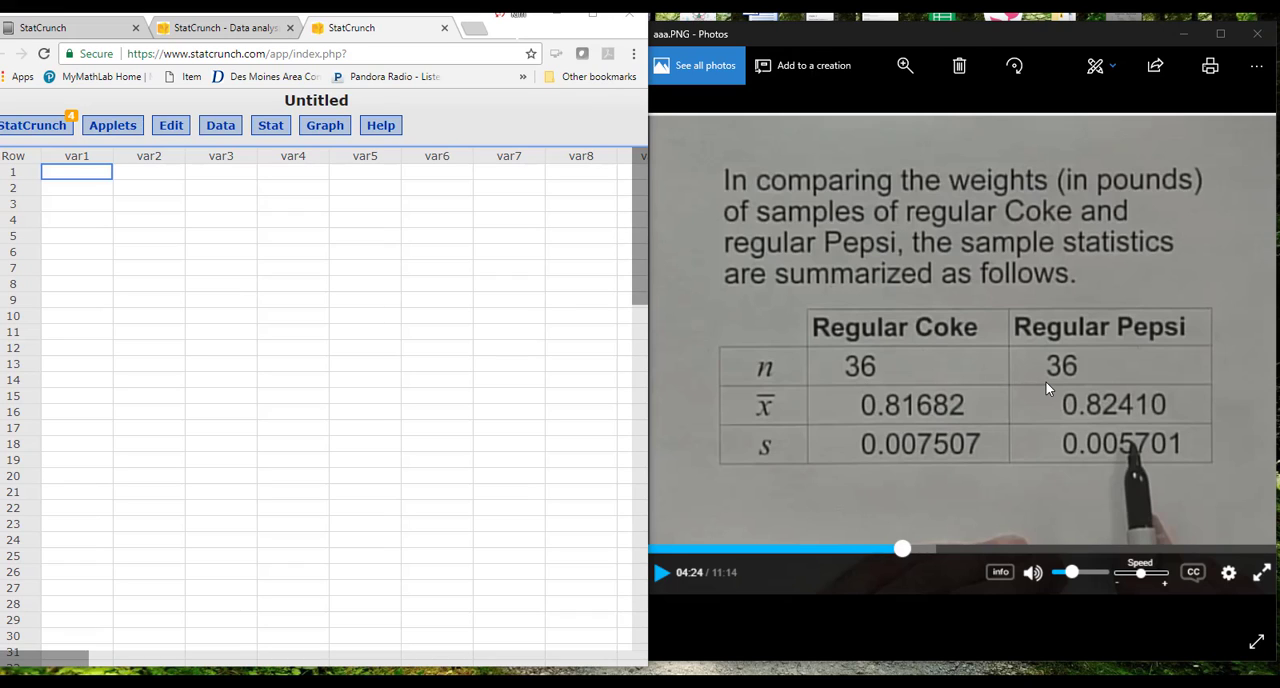
# - Start a two-sample variance analysis from summary values for the Coke and Pepsi samples
pyautogui.click(268, 135)
pyautogui.click(268, 135)
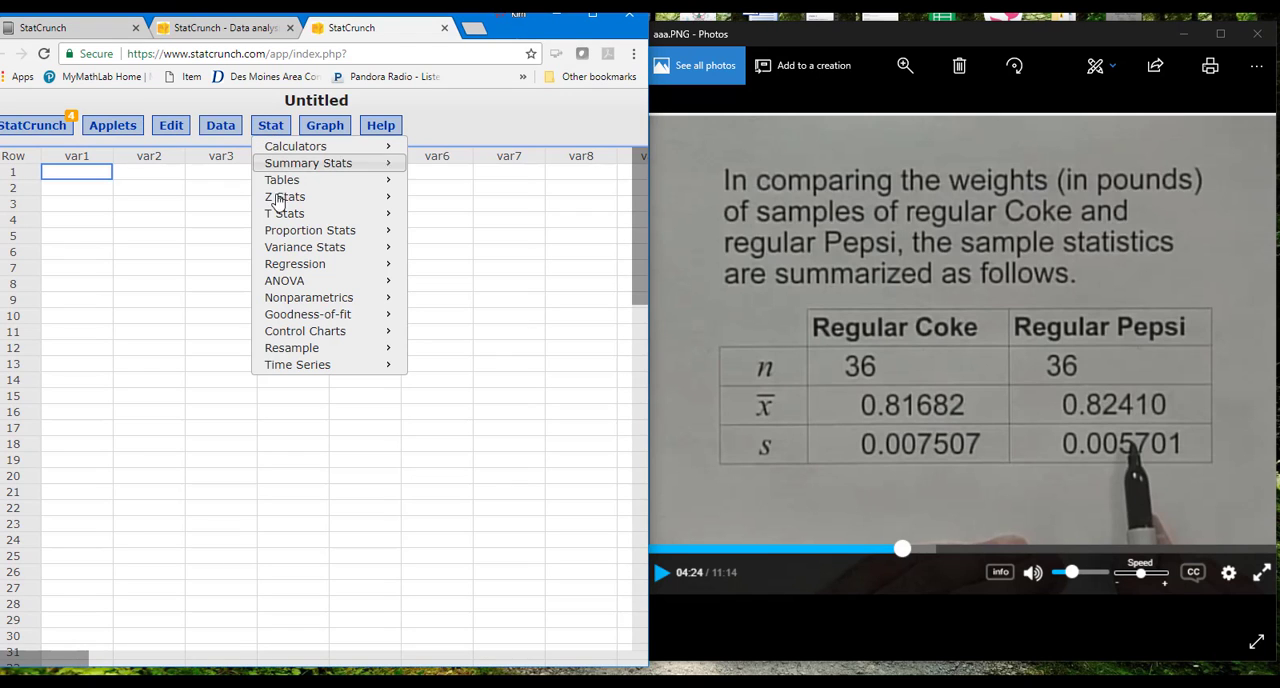
pyautogui.moveTo(282, 252)
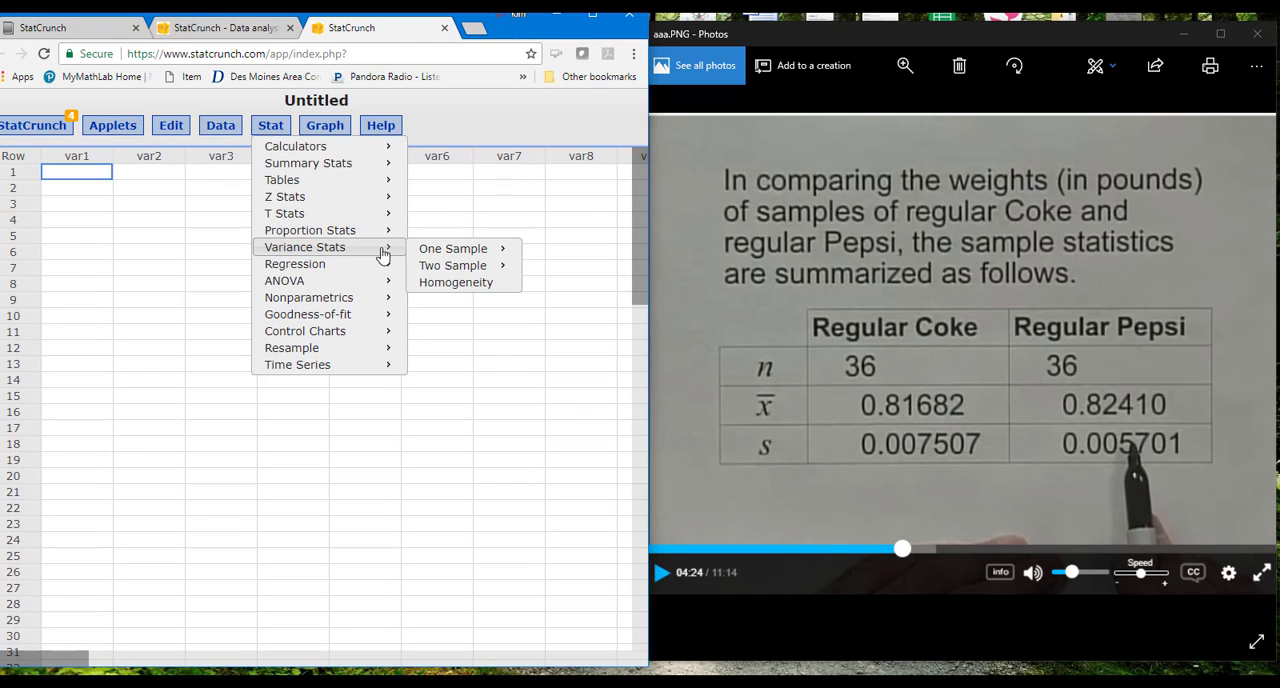
pyautogui.moveTo(421, 268)
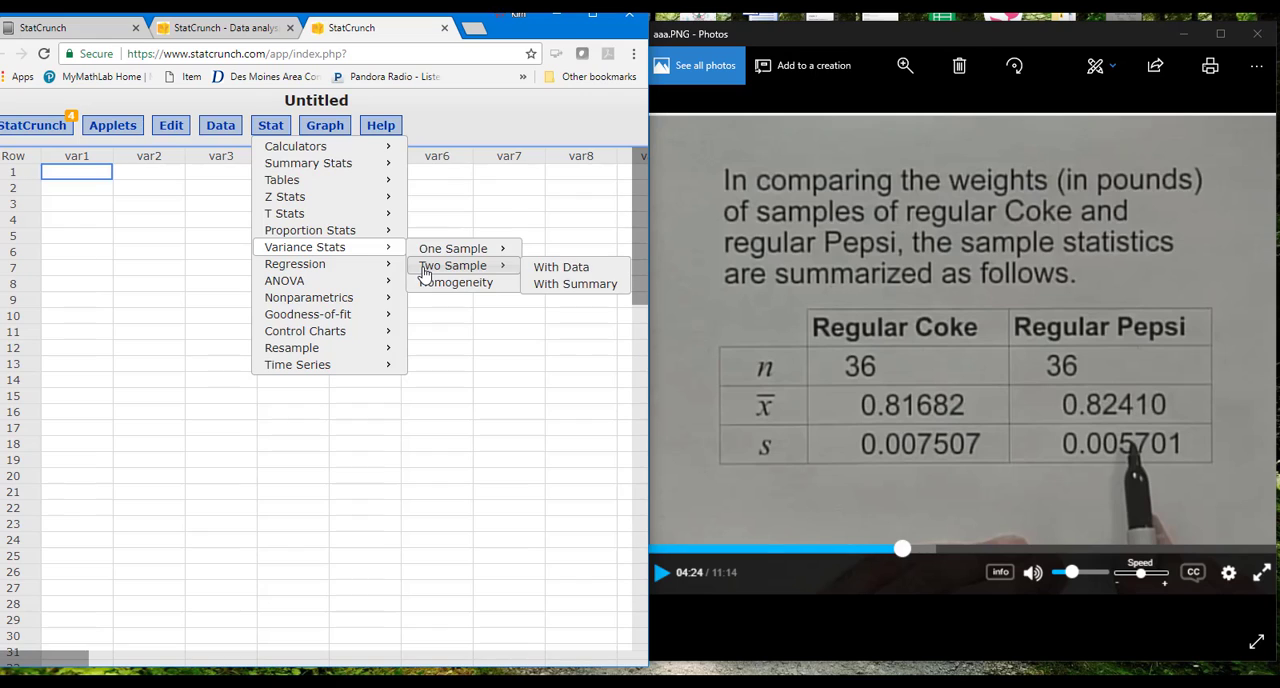
pyautogui.click(540, 286)
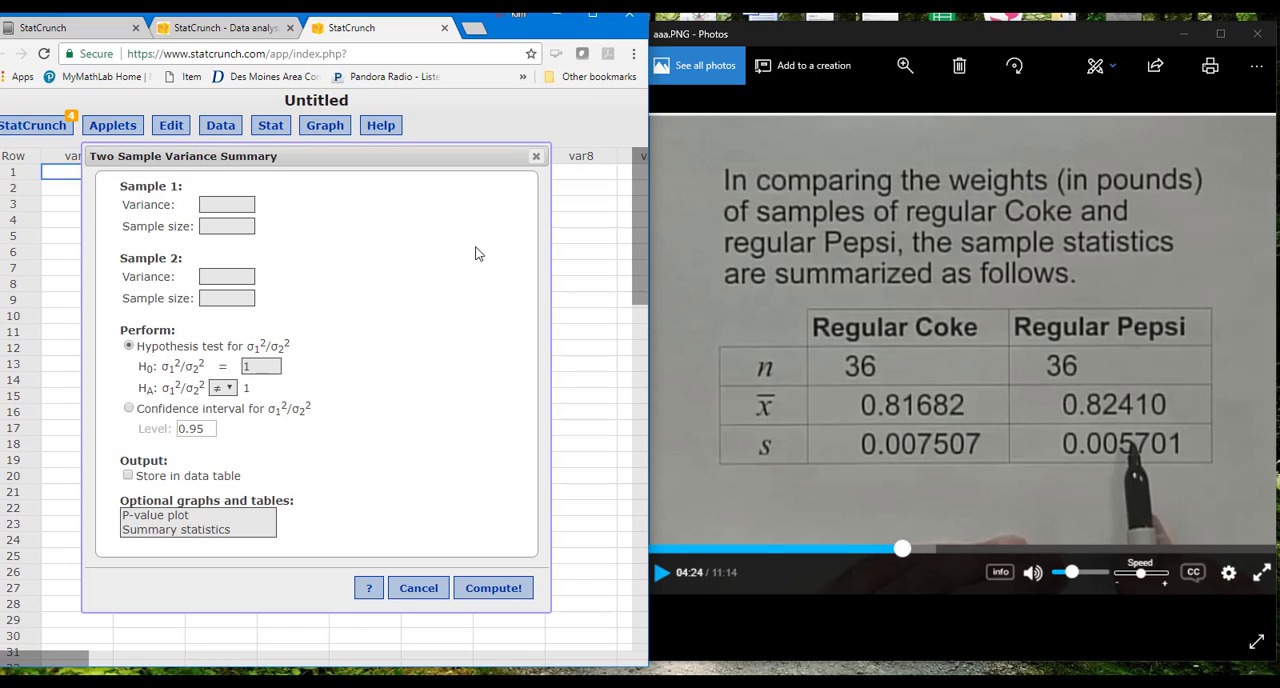
# - Enter a variance of 0.00005732 and a sample size of 36 for sample 1
pyautogui.click(231, 205)
pyautogui.write('0.0000')
pyautogui.write('57')
pyautogui.write('3')
pyautogui.write('2')
pyautogui.click(241, 227)
pyautogui.write('36')
# - Enter a variance of 0.0003250 and a sample size of 36 for sample 2, and compute the hypothesis test
pyautogui.click(216, 278)
pyautogui.write('0.')
pyautogui.write('000')
pyautogui.write('325')
pyautogui.write('0')
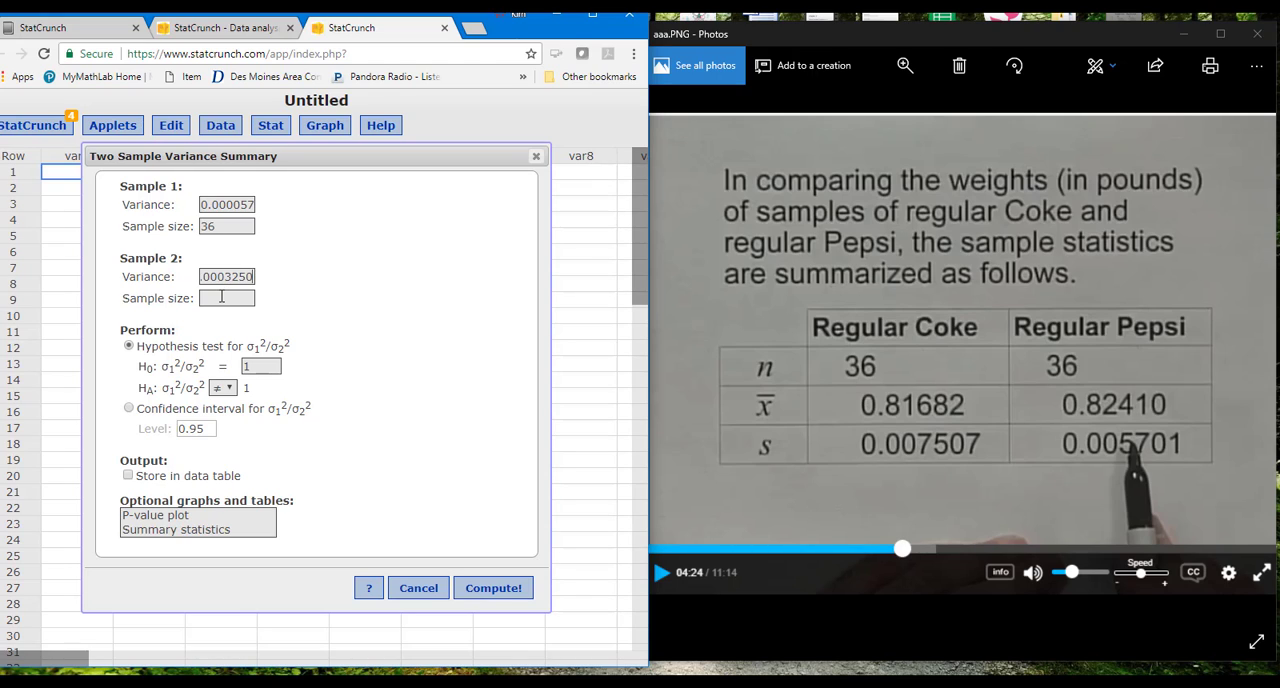
pyautogui.click(220, 300)
pyautogui.write('36')
pyautogui.click(493, 588)
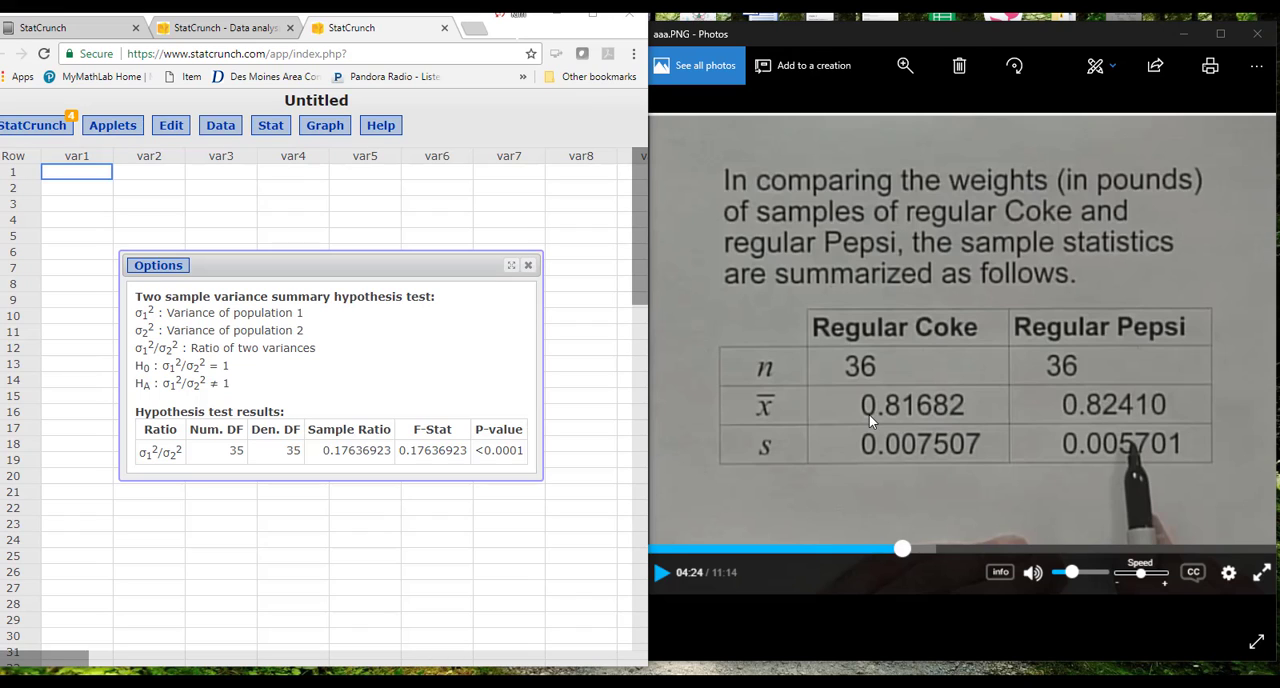
# - Return to the two-sample variance settings, insert one more zero after the decimal point in sample 2's variance, and recompute the test
pyautogui.click(528, 265)
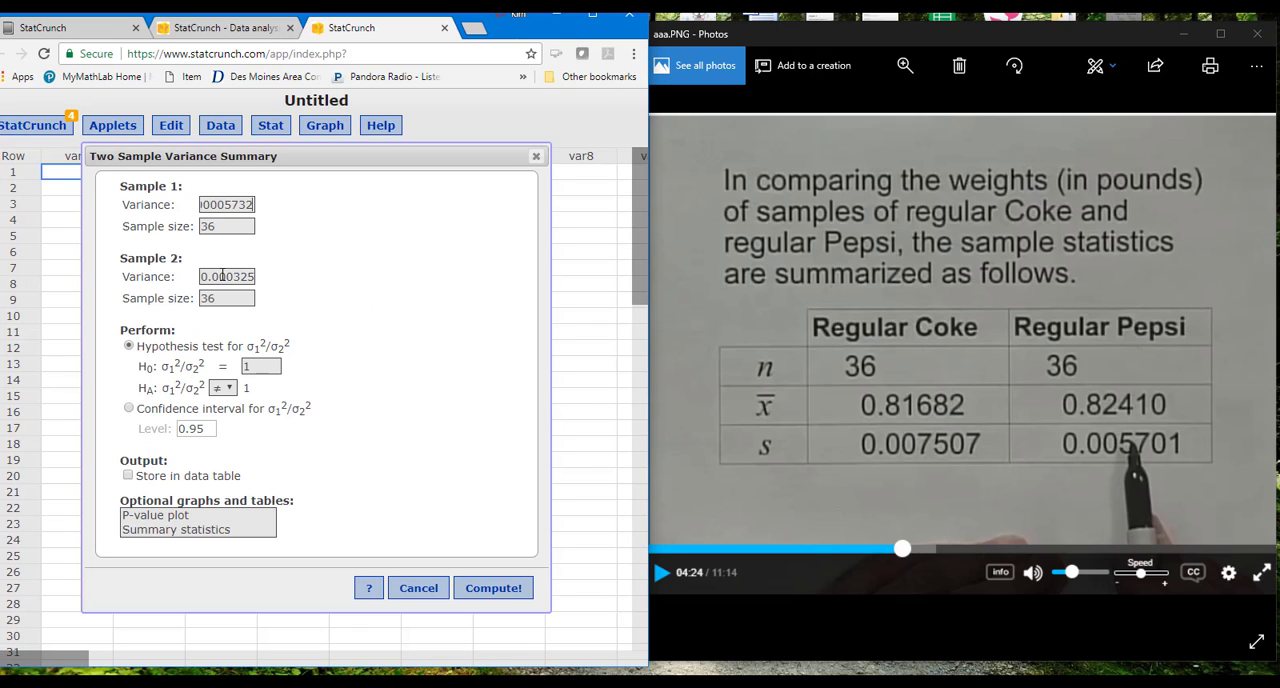
pyautogui.click(226, 276)
pyautogui.write('0')
pyautogui.click(484, 597)
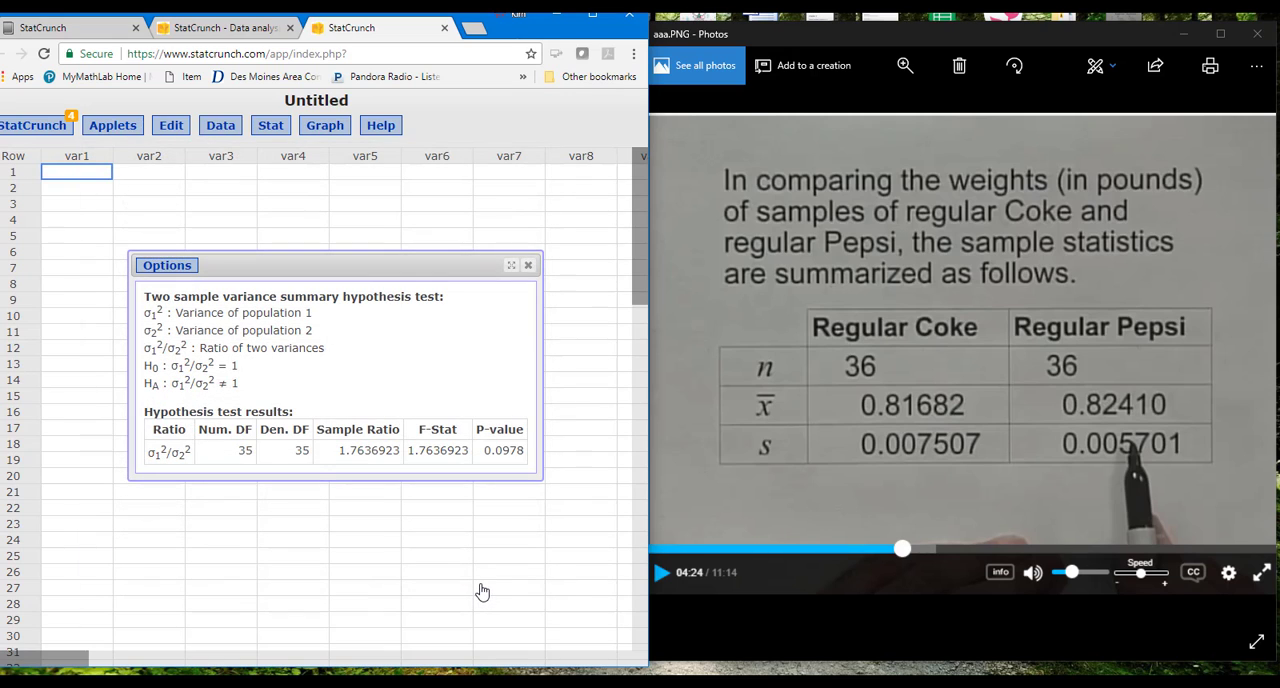